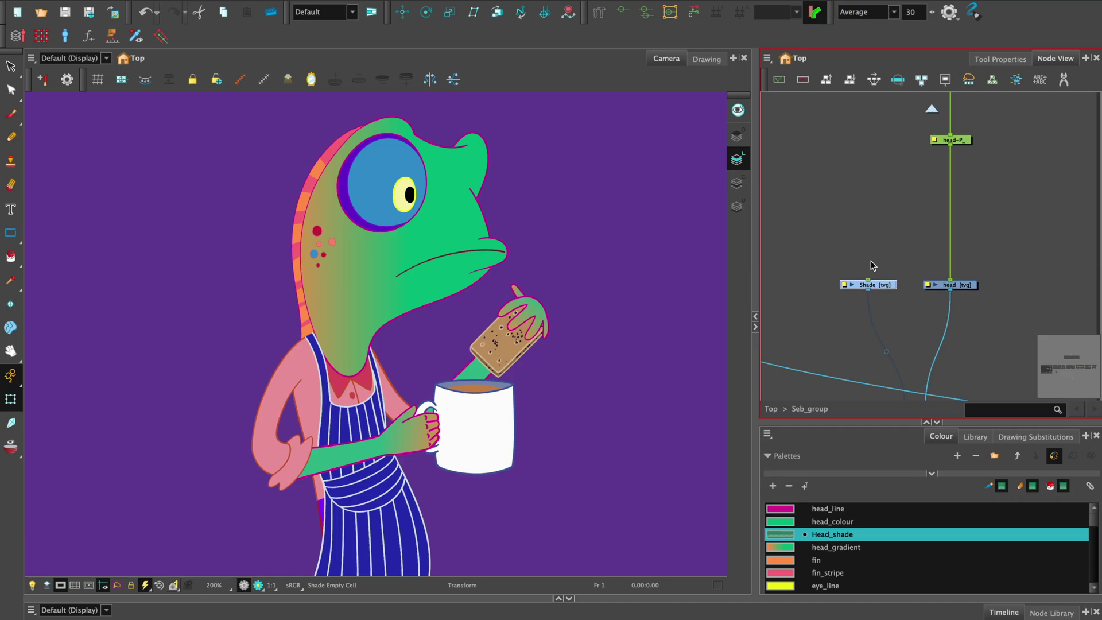
Draw a tall filled rectangle in the Head_shade colour over the back of the character's head on the Shade drawing.
{"action": "left_click", "coordinate": [13, 236]}
{"action": "left_click", "coordinate": [976, 115]}
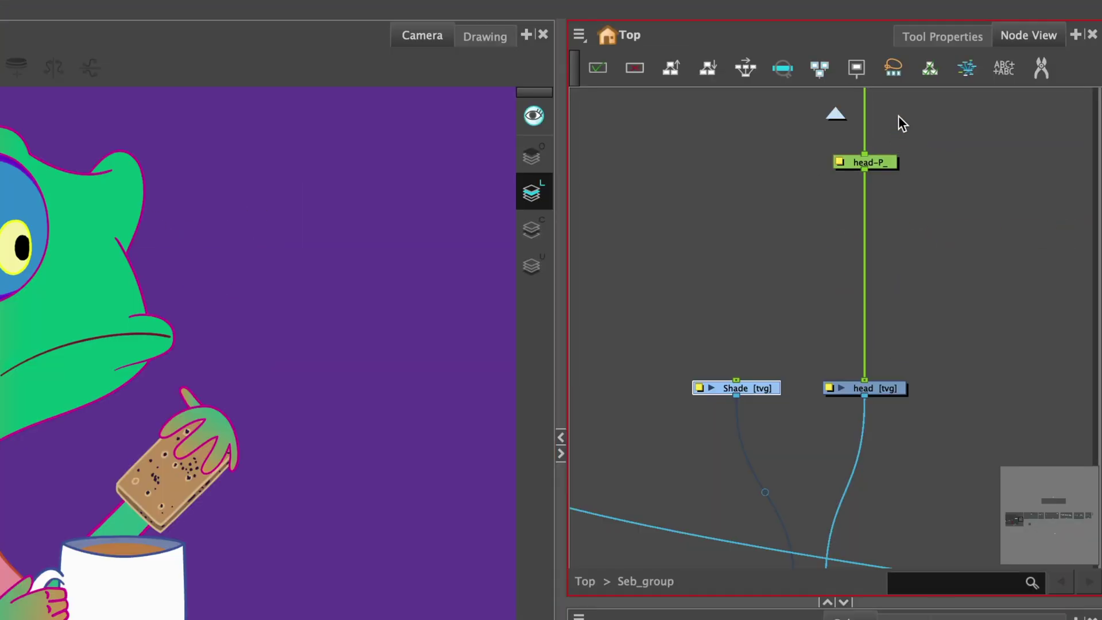
{"action": "left_click", "coordinate": [957, 36]}
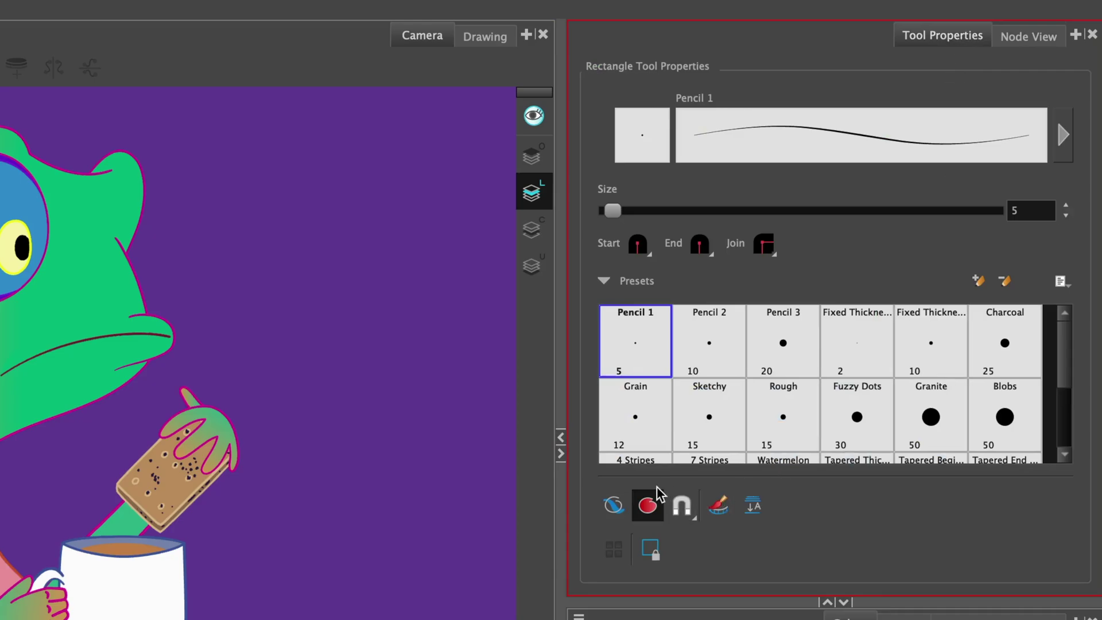
{"action": "left_click", "coordinate": [1028, 36]}
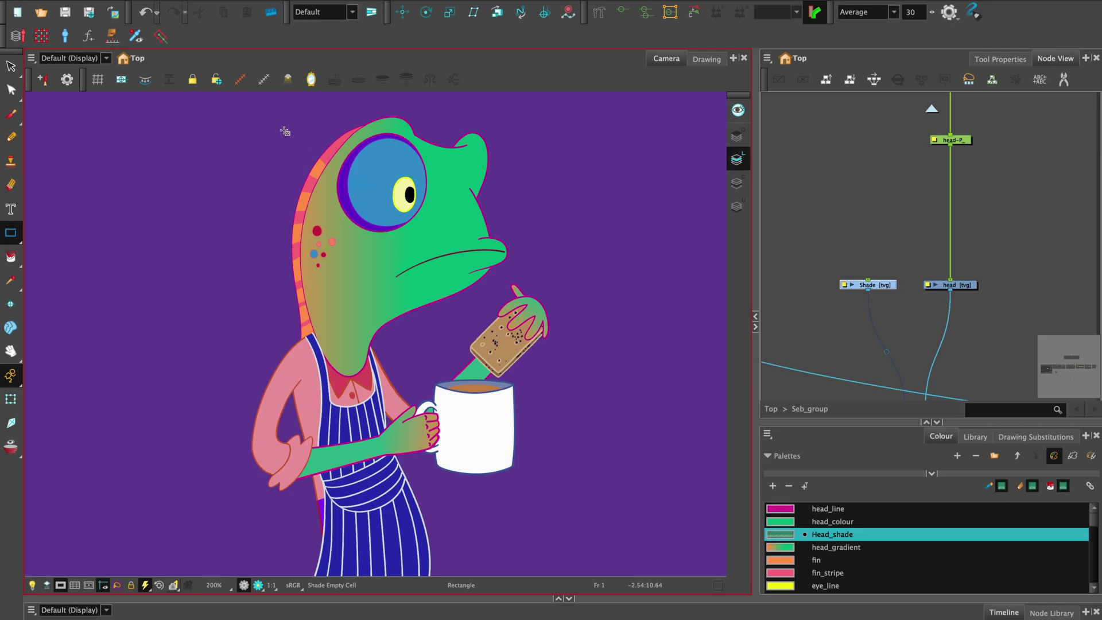
{"action": "left_click_drag", "start_coordinate": [284, 136], "coordinate": [334, 372]}
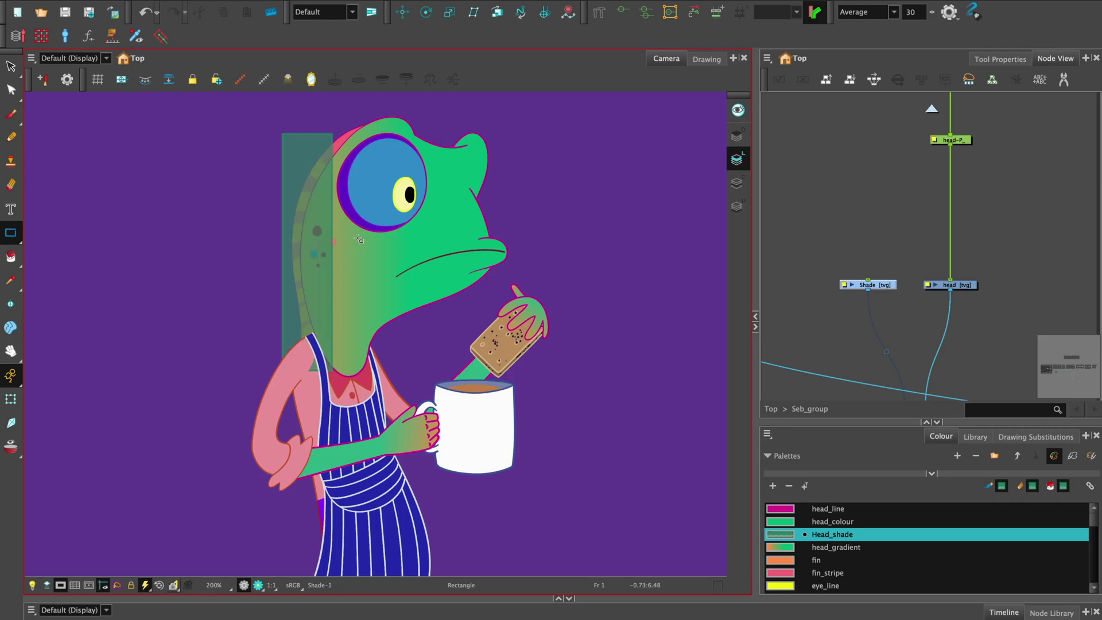
Delete the outline stroke of the shade rectangle, keeping only its fill.
{"action": "left_click", "coordinate": [11, 67]}
{"action": "left_click", "coordinate": [281, 247]}
{"action": "key", "text": "Delete"}
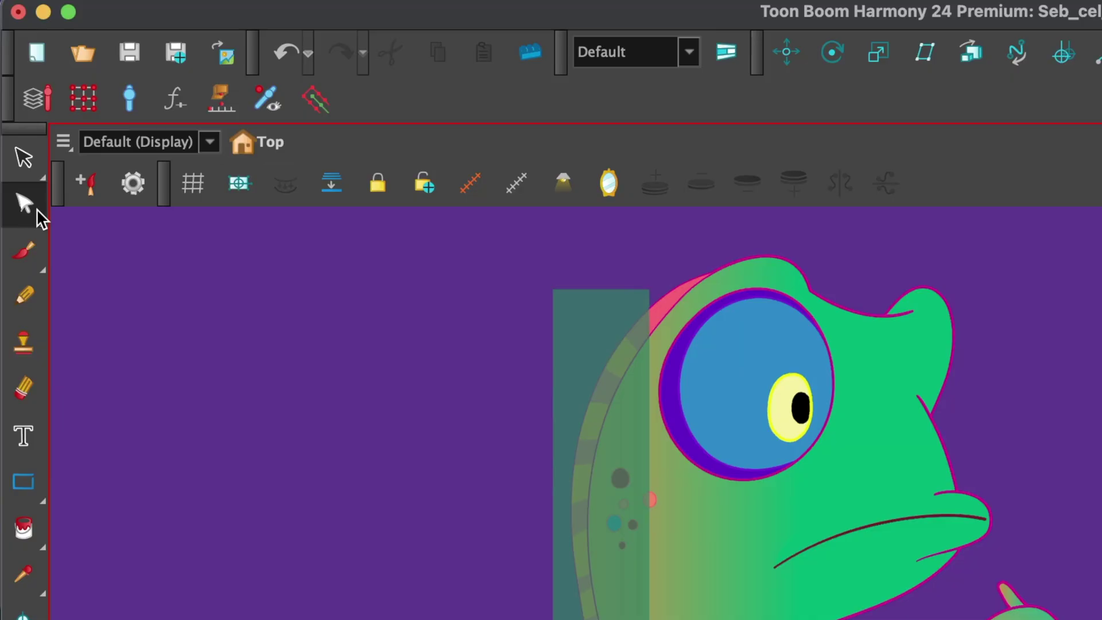
Reshape the shade rectangle with the Contour Editor into a curved bean shape that follows the back of the head.
{"action": "left_click", "coordinate": [16, 92]}
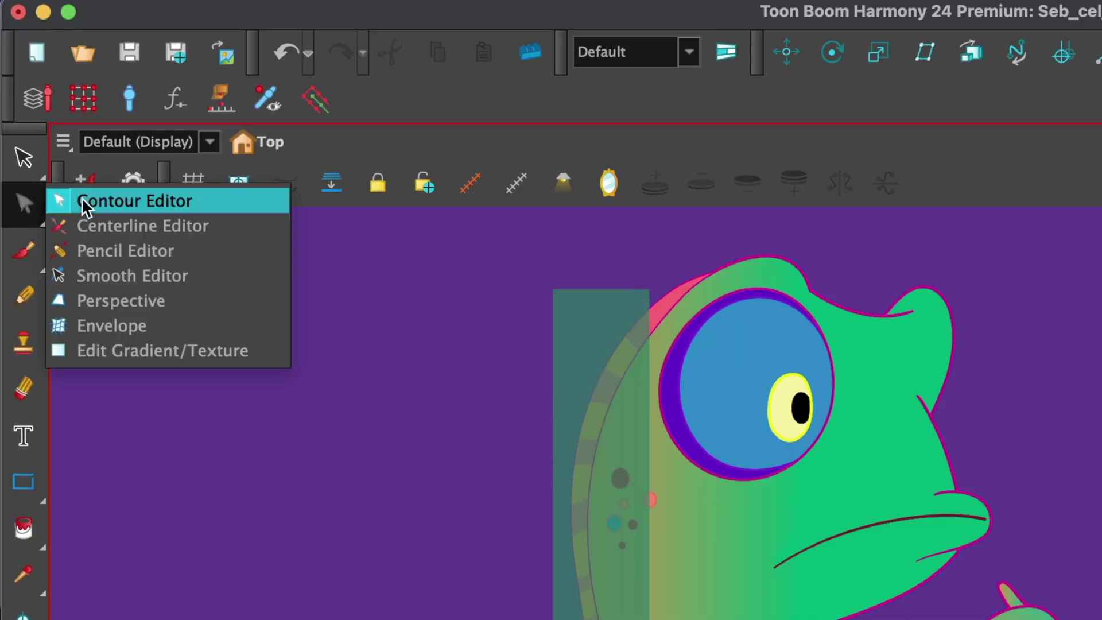
{"action": "left_click", "coordinate": [89, 202]}
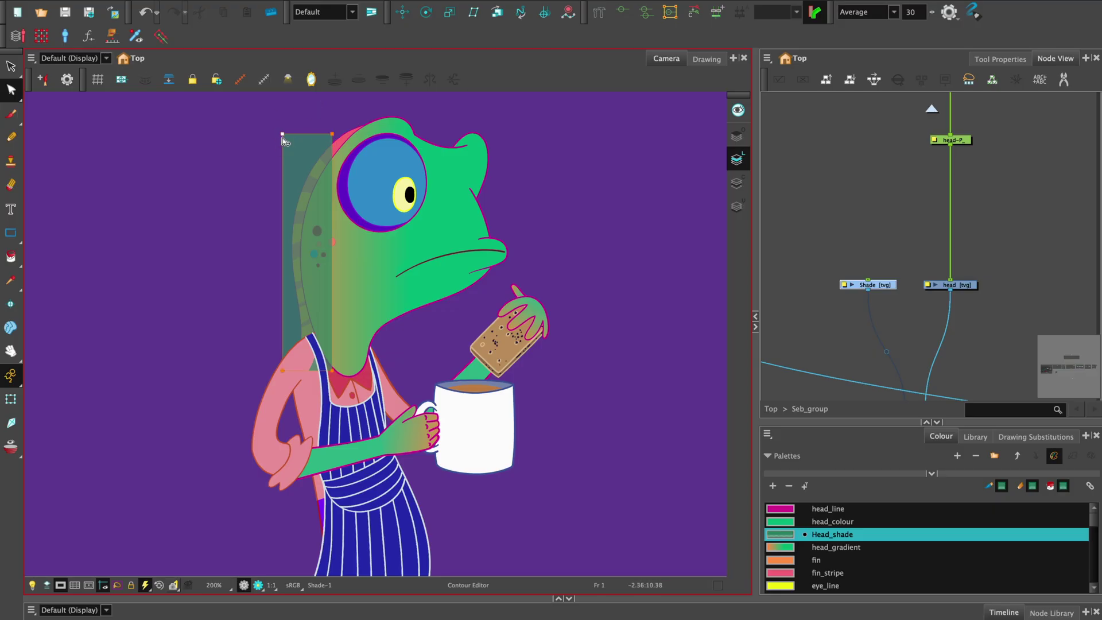
{"action": "left_click_drag", "start_coordinate": [283, 135], "coordinate": [257, 153]}
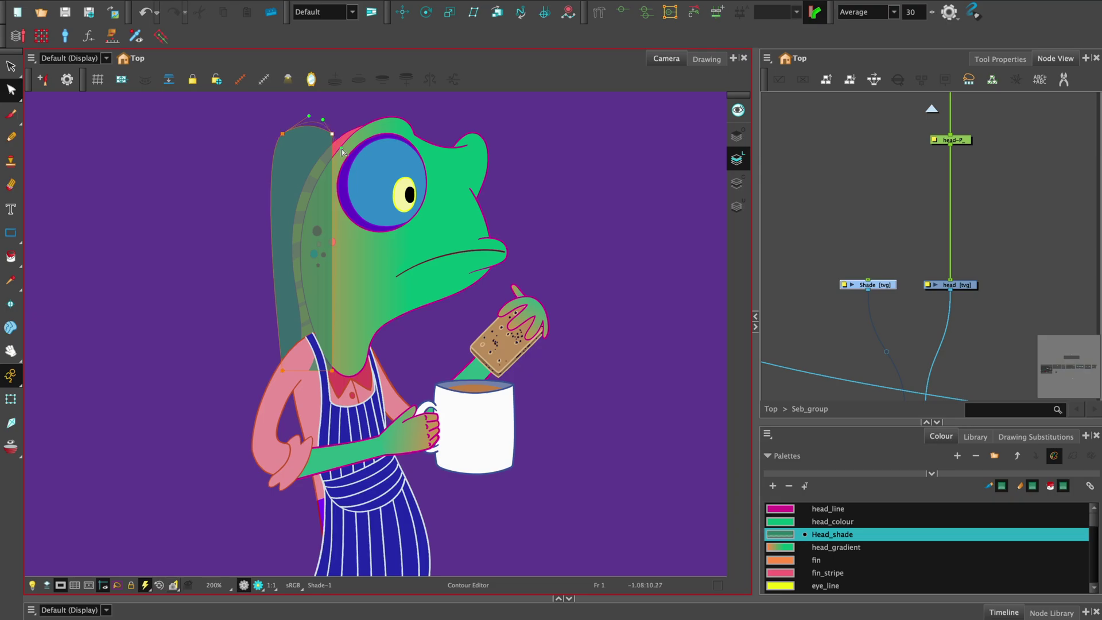
{"action": "left_click_drag", "start_coordinate": [332, 135], "coordinate": [356, 166]}
{"action": "left_click_drag", "start_coordinate": [343, 247], "coordinate": [330, 245]}
{"action": "left_click_drag", "start_coordinate": [331, 370], "coordinate": [336, 396]}
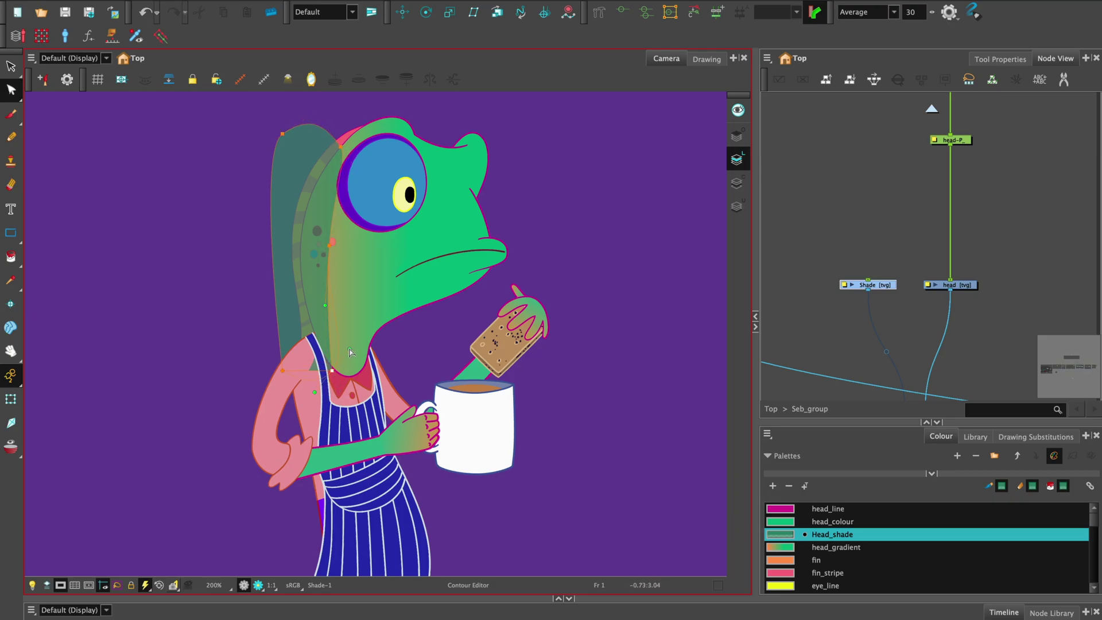
{"action": "left_click_drag", "start_coordinate": [350, 349], "coordinate": [342, 349]}
{"action": "left_click_drag", "start_coordinate": [282, 371], "coordinate": [274, 359]}
{"action": "left_click_drag", "start_coordinate": [269, 251], "coordinate": [255, 251]}
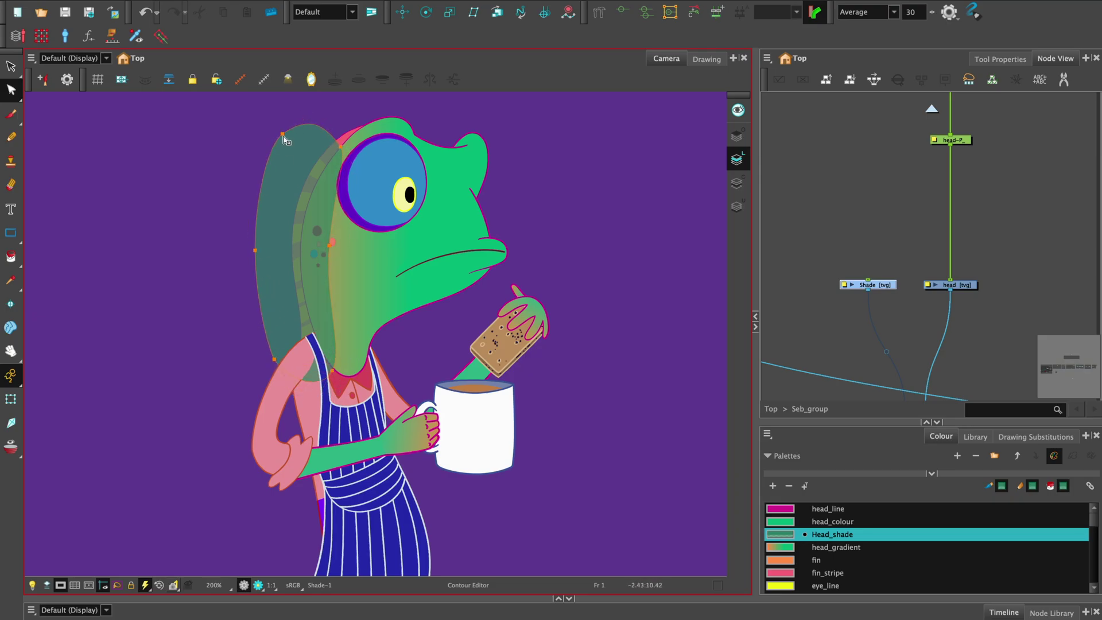
{"action": "left_click_drag", "start_coordinate": [284, 137], "coordinate": [283, 138]}
{"action": "left_click_drag", "start_coordinate": [332, 246], "coordinate": [329, 243]}
Insert a Cutter node below the Shade drawing and connect the head drawing to its matte input.
{"action": "left_click", "coordinate": [895, 257]}
{"action": "left_click", "coordinate": [882, 286]}
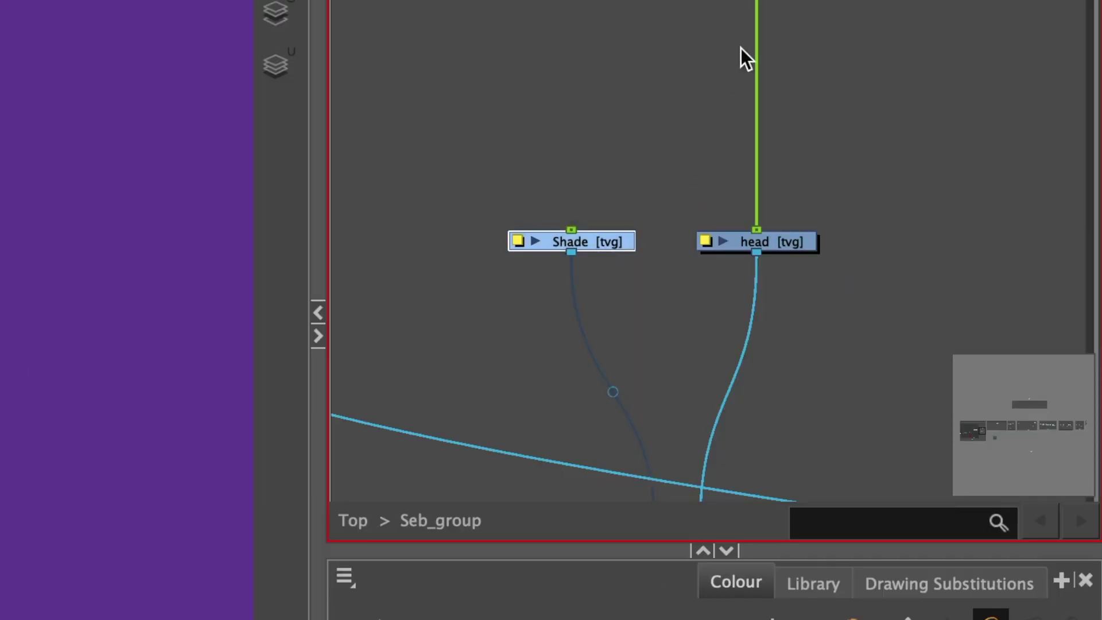
{"action": "key", "text": "Tab"}
{"action": "left_click", "coordinate": [794, 98]}
{"action": "left_click_drag", "start_coordinate": [660, 266], "coordinate": [620, 344]}
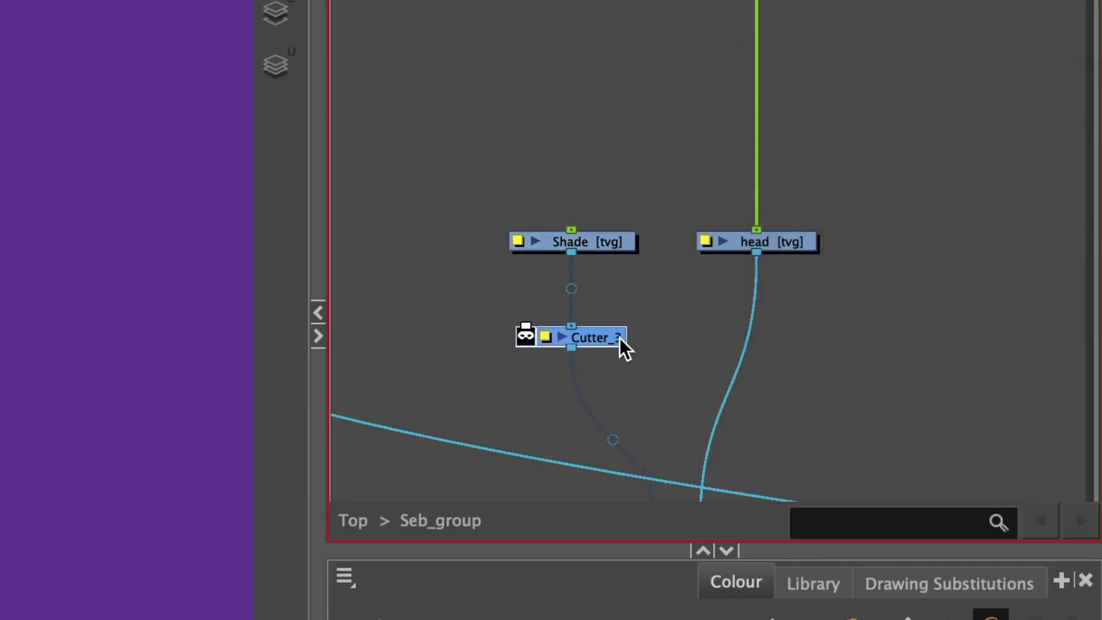
{"action": "left_click_drag", "start_coordinate": [756, 254], "coordinate": [526, 331]}
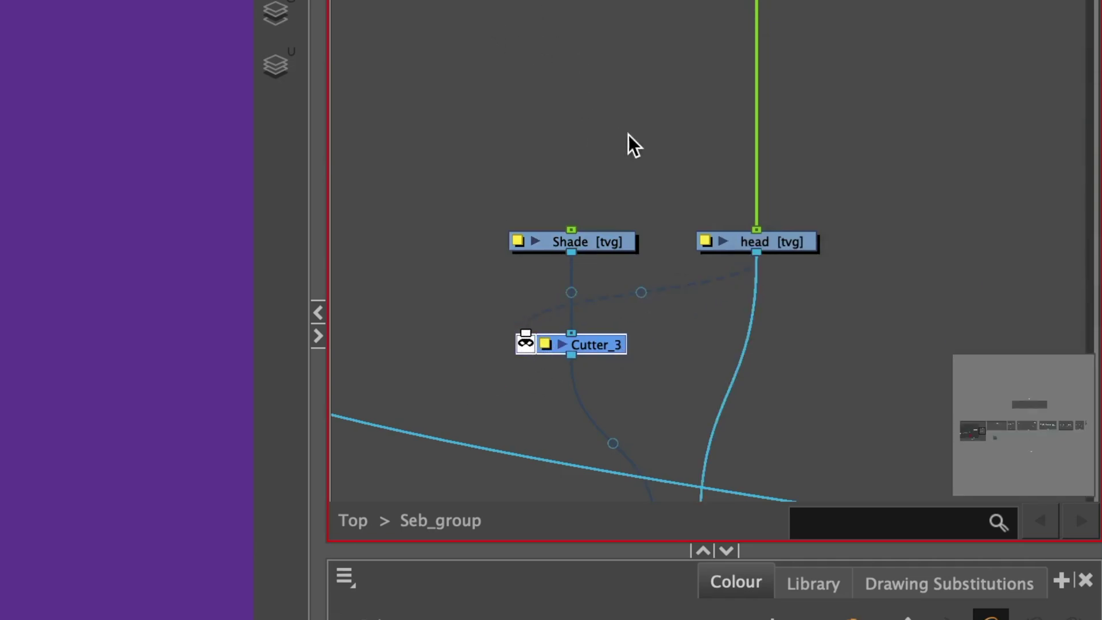
Add a parent peg to the Shade drawing and switch to the Transform tool.
{"action": "key", "text": "super+p"}
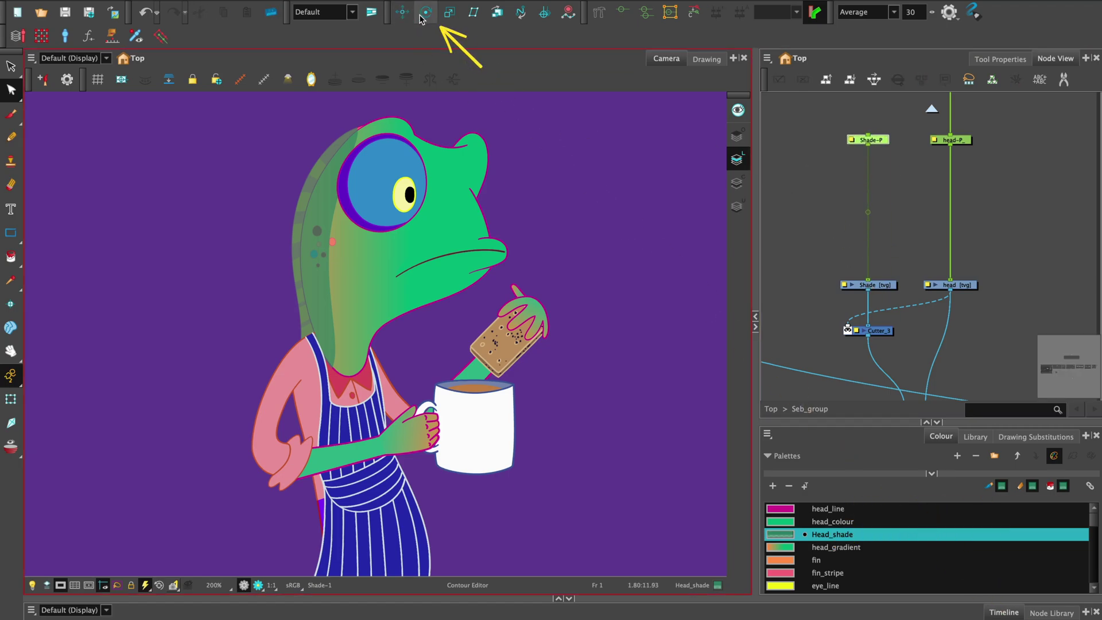
{"action": "left_click", "coordinate": [421, 17]}
{"action": "key", "text": "shift+t"}
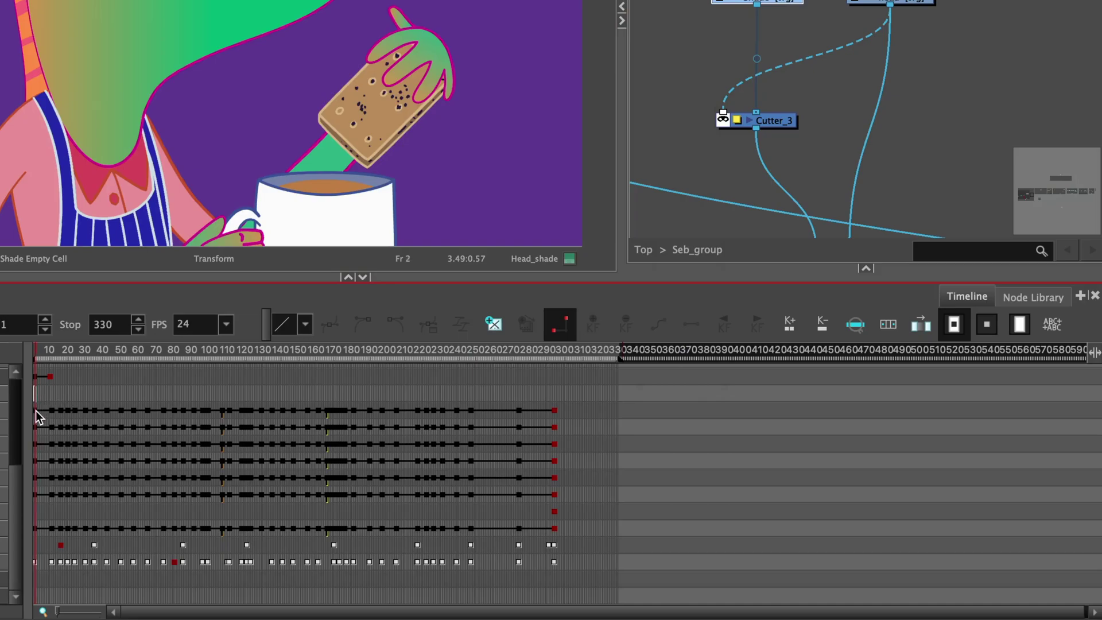
Extend the Shade drawing's exposure to frame 330 with Fill Empty Cells, and solo the Shade layer.
{"action": "left_click_drag", "start_coordinate": [37, 394], "coordinate": [618, 394]}
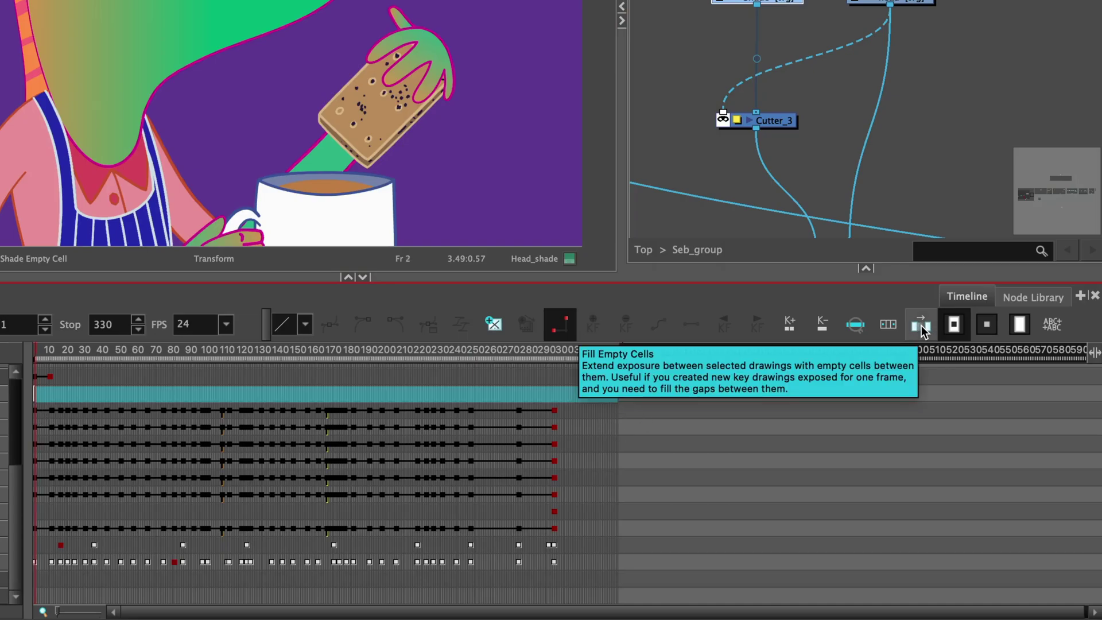
{"action": "left_click", "coordinate": [922, 326]}
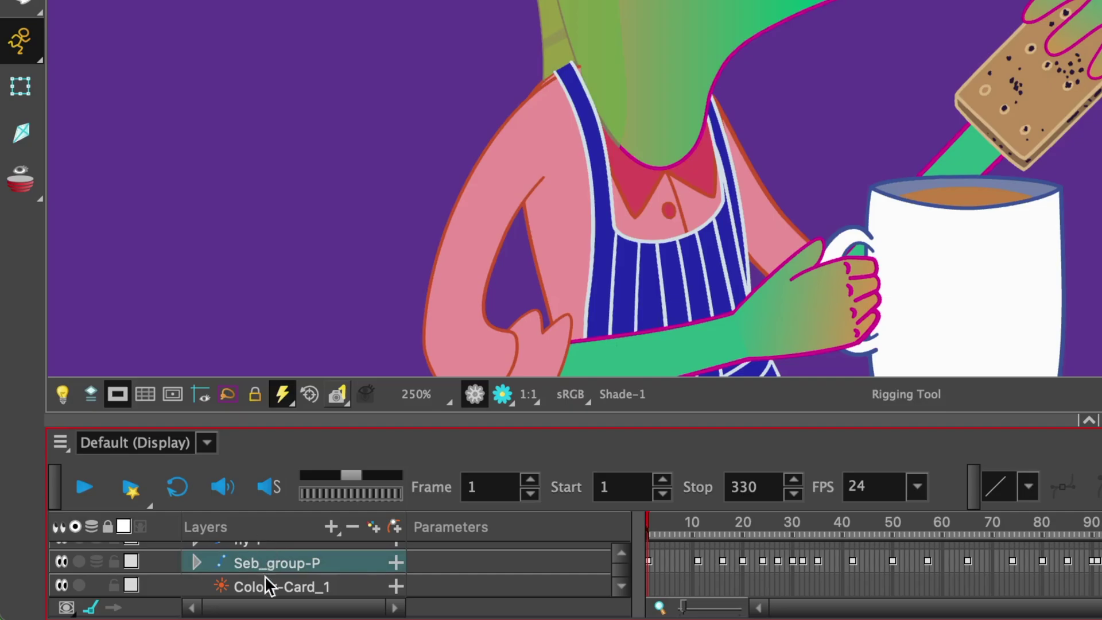
{"action": "scroll", "coordinate": [263, 594], "scroll_direction": "down", "scroll_amount": 3}
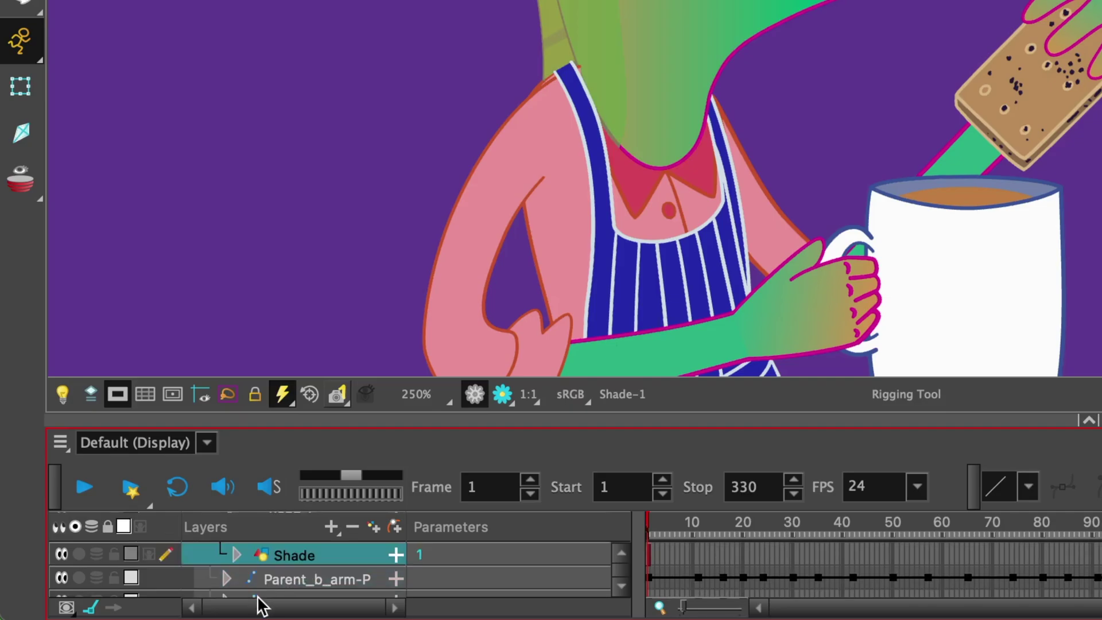
{"action": "left_click", "coordinate": [78, 554]}
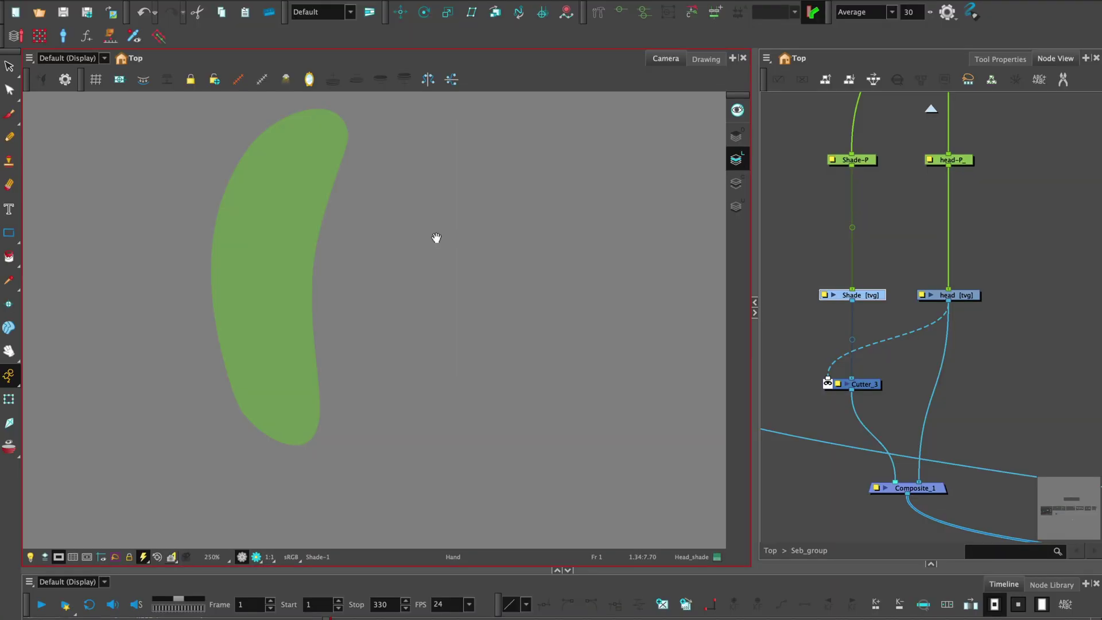
{"action": "left_click_drag", "start_coordinate": [436, 238], "coordinate": [488, 268]}
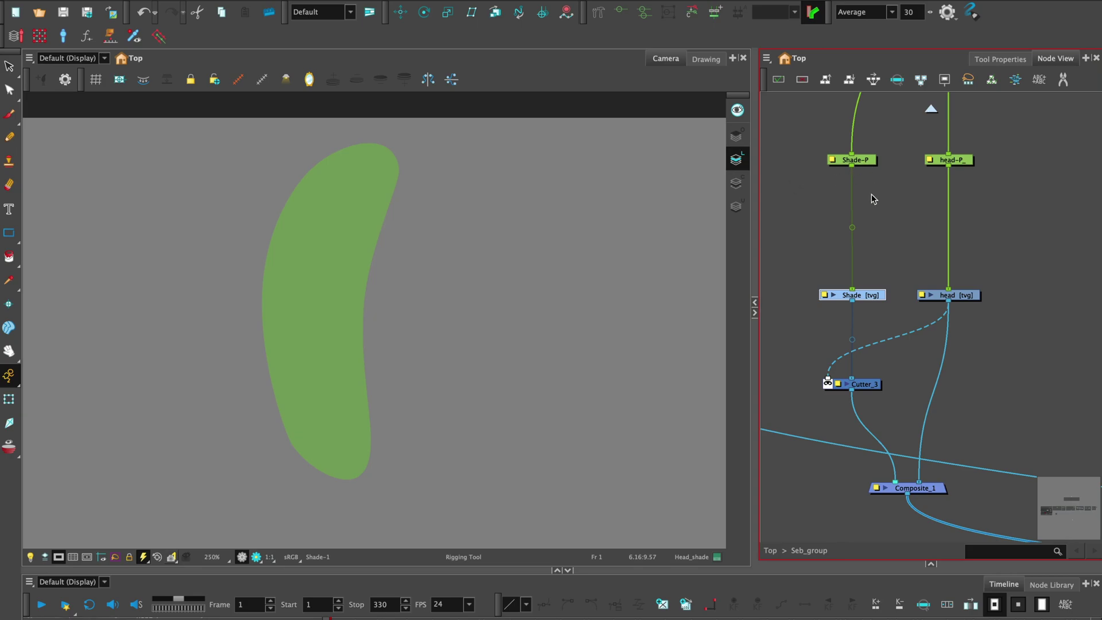
Draw a closed five-point envelope deformation around the shade shape with the Rigging tool in Envelope mode.
{"action": "left_click", "coordinate": [598, 17]}
{"action": "left_click", "coordinate": [998, 59]}
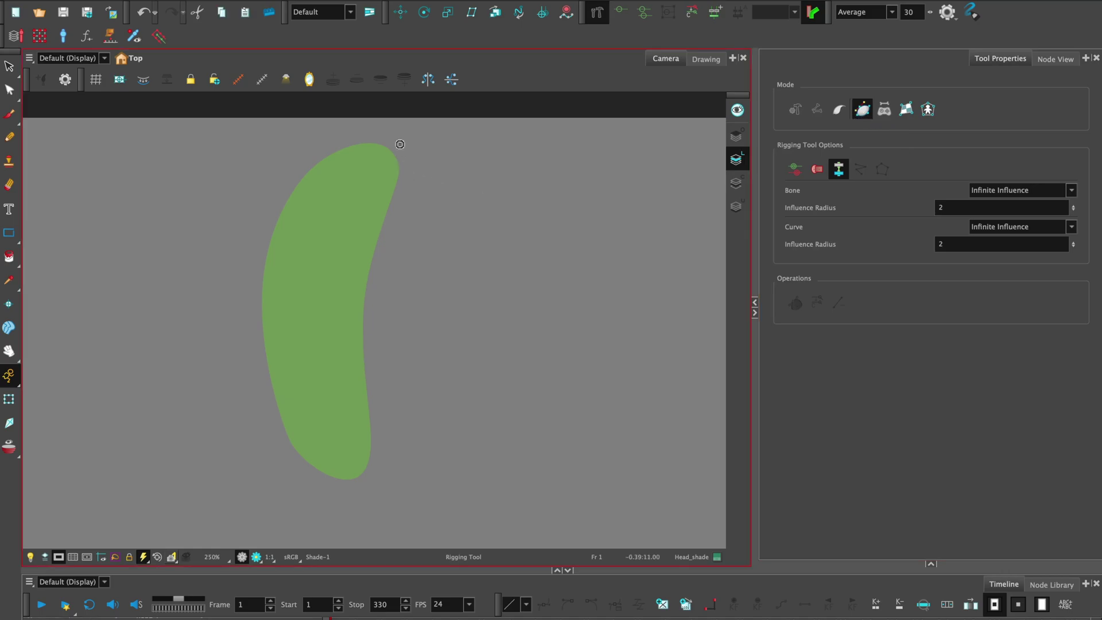
{"action": "left_click_drag", "start_coordinate": [385, 144], "coordinate": [418, 164]}
{"action": "left_click_drag", "start_coordinate": [372, 262], "coordinate": [348, 318]}
{"action": "left_click_drag", "start_coordinate": [366, 381], "coordinate": [366, 414]}
{"action": "left_click_drag", "start_coordinate": [356, 477], "coordinate": [316, 484]}
{"action": "left_click_drag", "start_coordinate": [261, 306], "coordinate": [279, 177]}
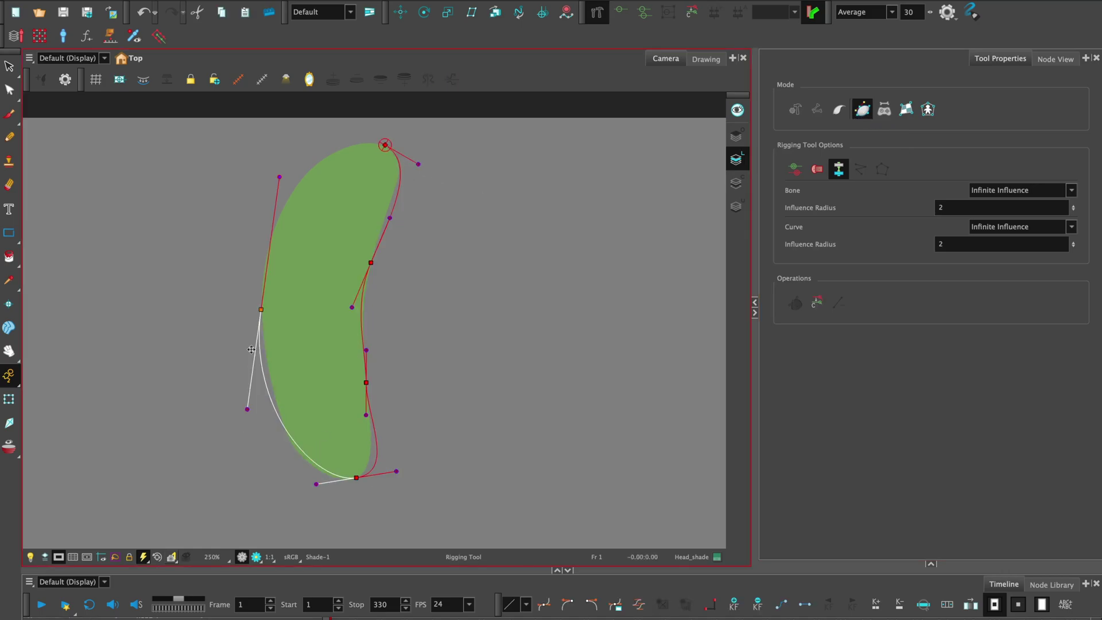
{"action": "left_click_drag", "start_coordinate": [385, 144], "coordinate": [344, 125]}
Adjust the envelope's points and handles so the outline sits just outside the shade shape.
{"action": "left_click_drag", "start_coordinate": [246, 410], "coordinate": [243, 399]}
{"action": "left_click_drag", "start_coordinate": [372, 262], "coordinate": [377, 250]}
{"action": "left_click_drag", "start_coordinate": [396, 205], "coordinate": [393, 197]}
{"action": "left_click_drag", "start_coordinate": [376, 249], "coordinate": [378, 252]}
{"action": "left_click_drag", "start_coordinate": [367, 382], "coordinate": [370, 377]}
{"action": "left_click_drag", "start_coordinate": [356, 478], "coordinate": [350, 485]}
{"action": "left_click_drag", "start_coordinate": [257, 299], "coordinate": [254, 302]}
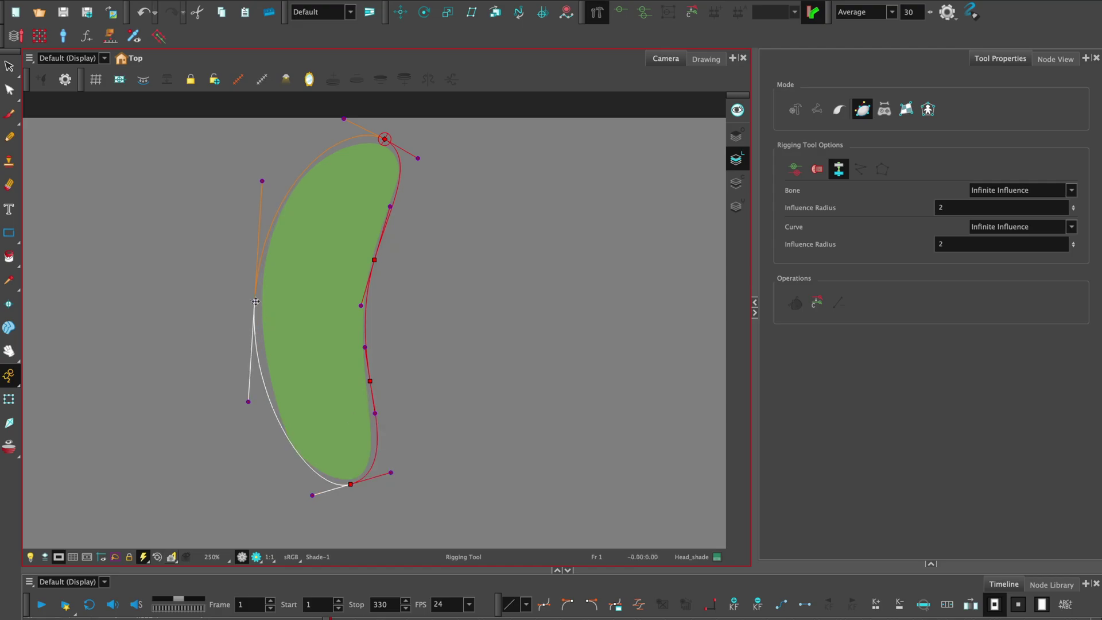
Switch to the Transform tool, show the node network again and select the Shade-P keyframe at frame 10.
{"action": "left_click", "coordinate": [9, 399]}
{"action": "left_click", "coordinate": [1055, 59]}
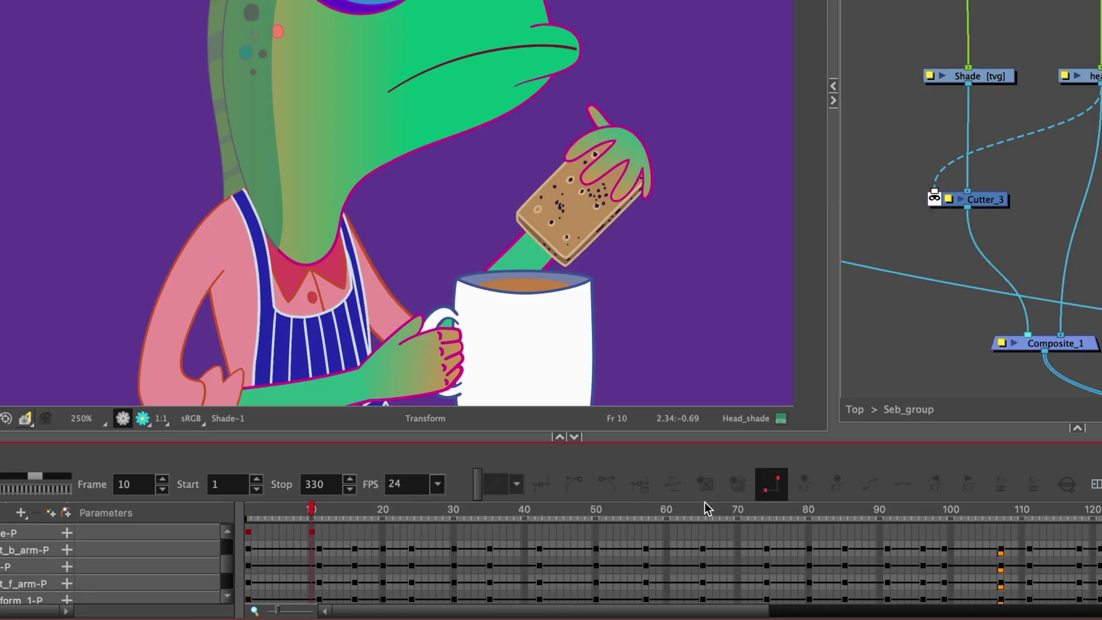
{"action": "left_click", "coordinate": [312, 530]}
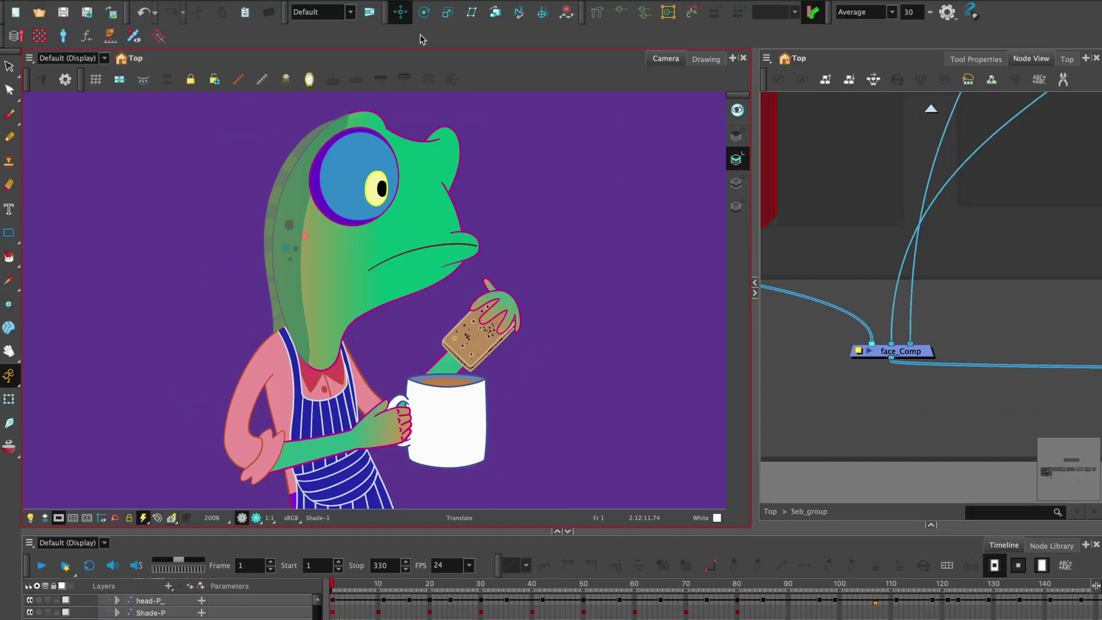
Check that the Master Controller toolbar is enabled in the lists of available toolbars.
{"action": "right_click", "coordinate": [422, 39]}
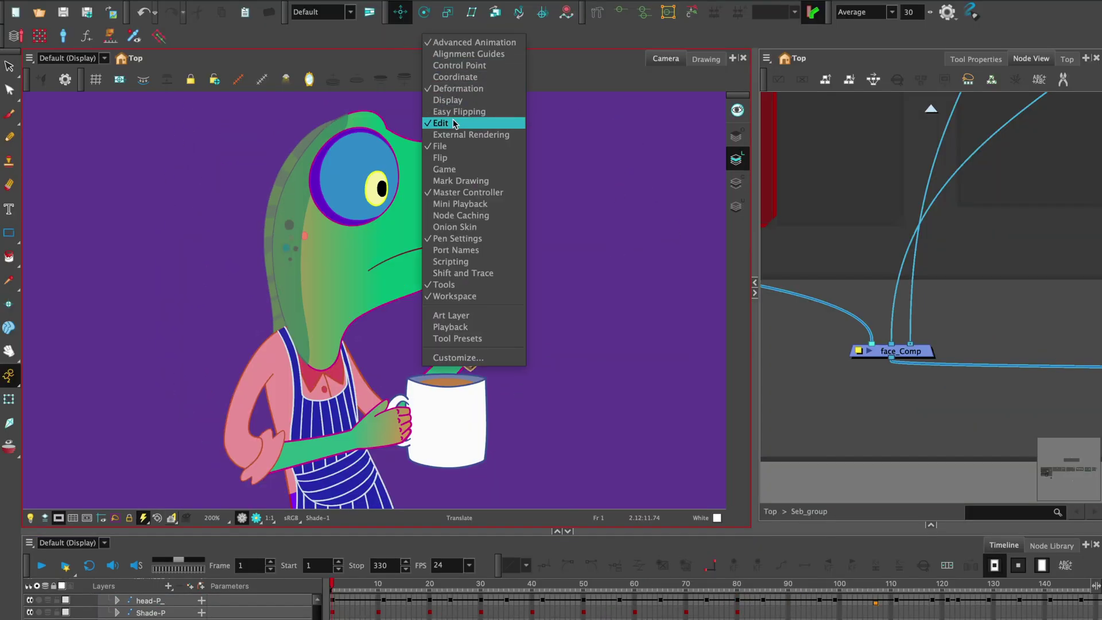
{"action": "left_click", "coordinate": [489, 197]}
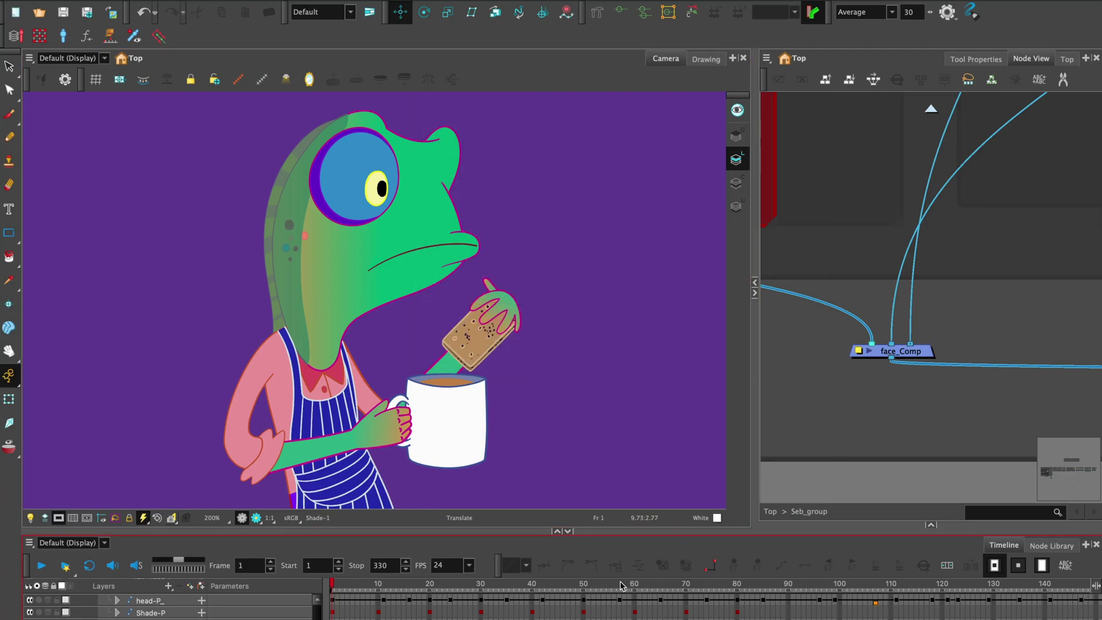
{"action": "right_click", "coordinate": [641, 547]}
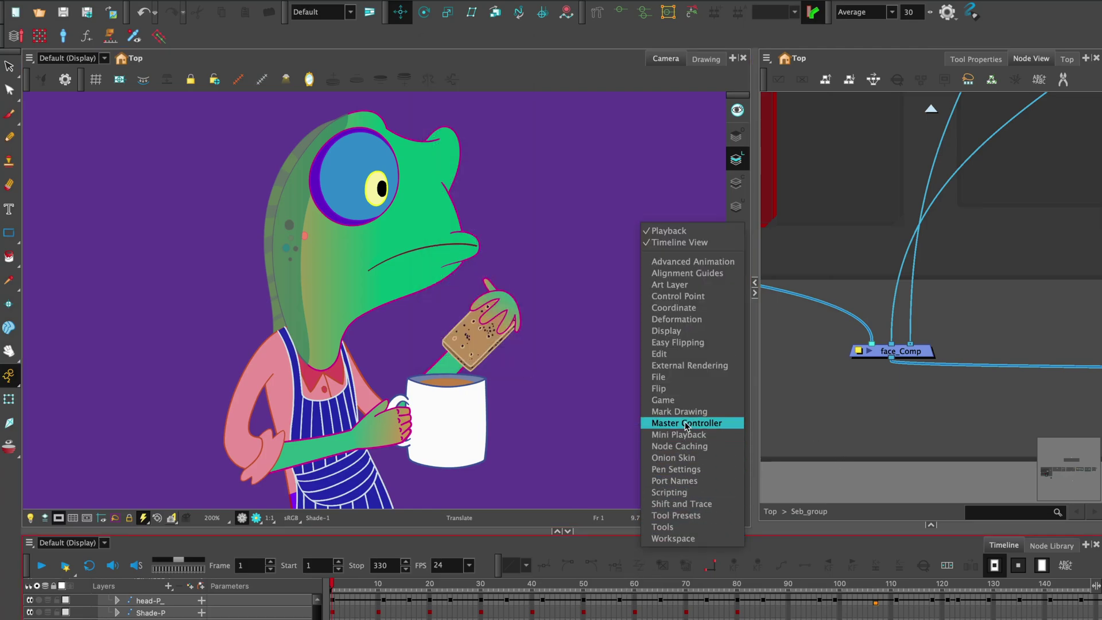
{"action": "left_click", "coordinate": [800, 487]}
{"action": "left_click", "coordinate": [298, 8]}
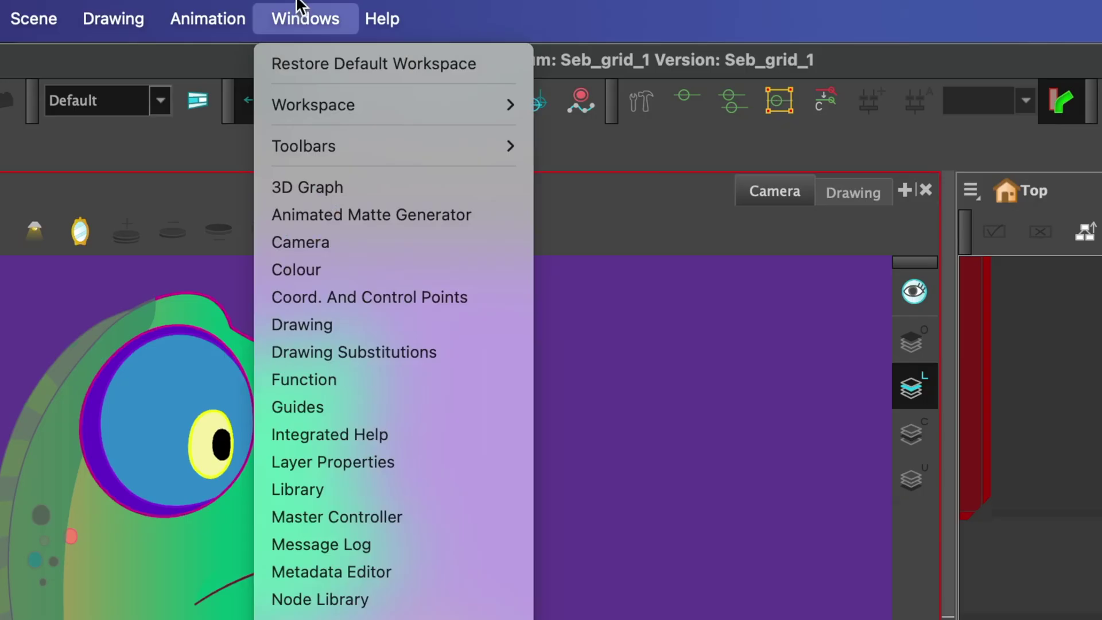
{"action": "mouse_move", "coordinate": [466, 150]}
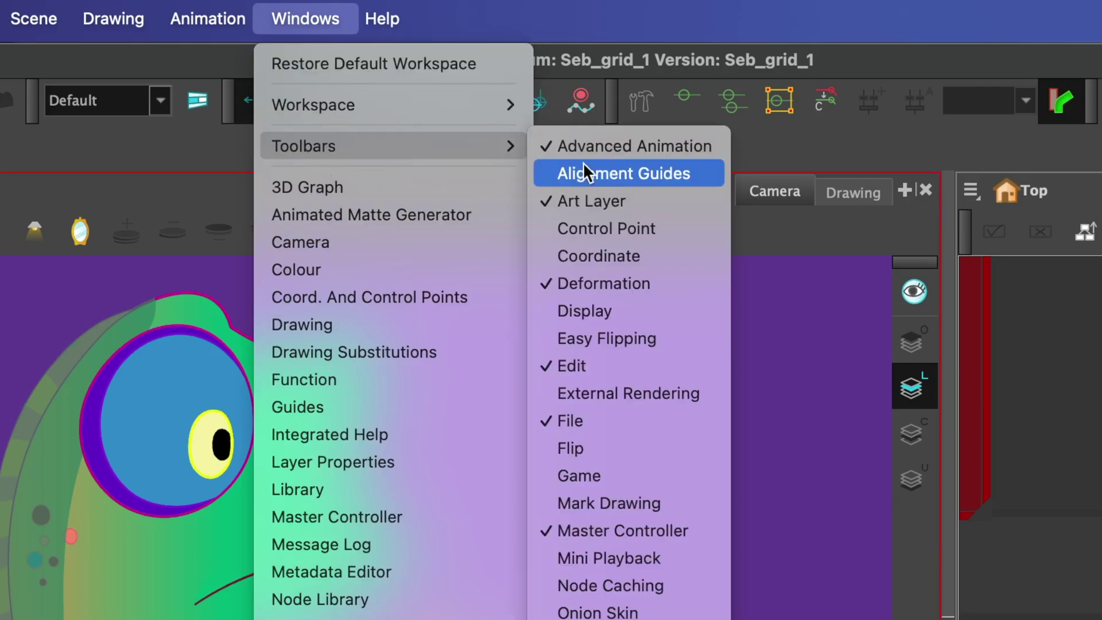
{"action": "left_click", "coordinate": [608, 529]}
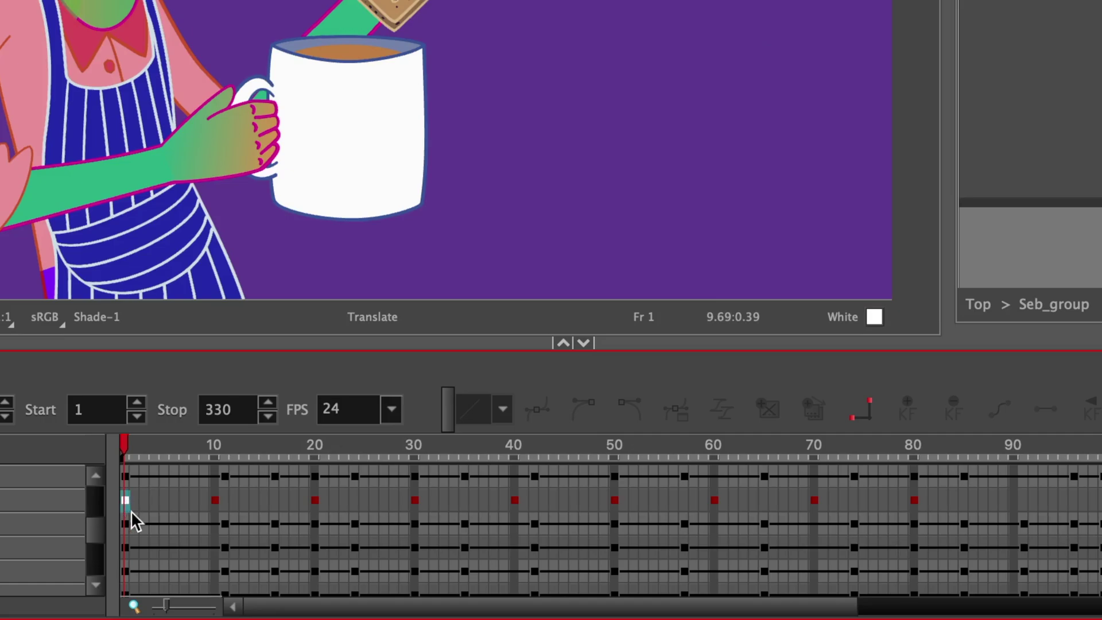
Open the Master Controller Grid Wizard for Shade-P, load the [grid] 3x3 preset and move the wizard clear of the character.
{"action": "left_click", "coordinate": [914, 500], "text": "shift"}
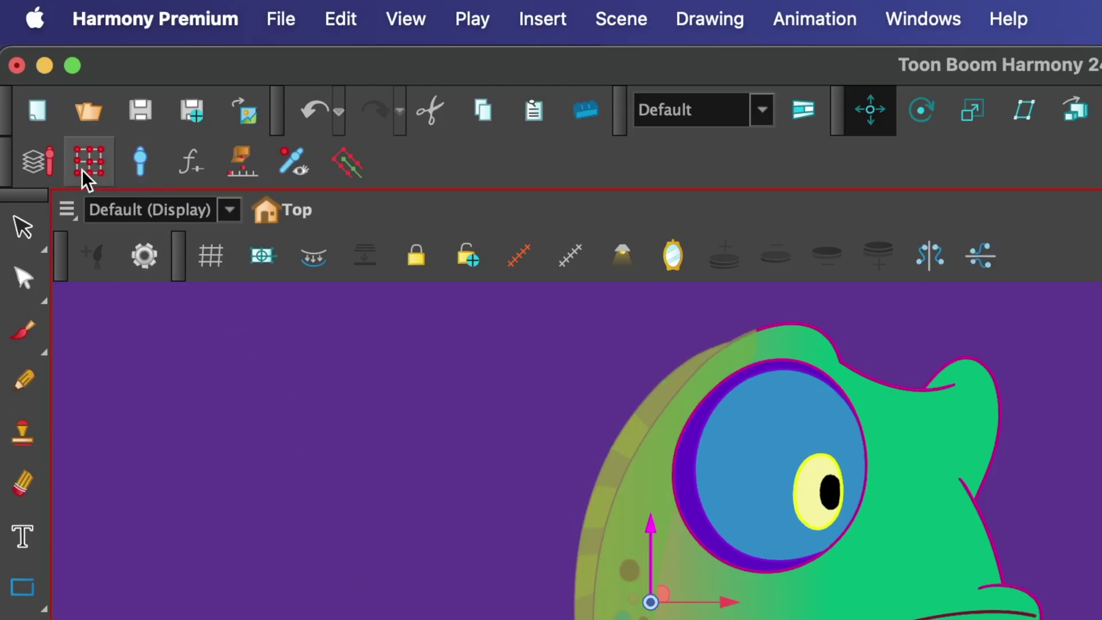
{"action": "left_click", "coordinate": [82, 171]}
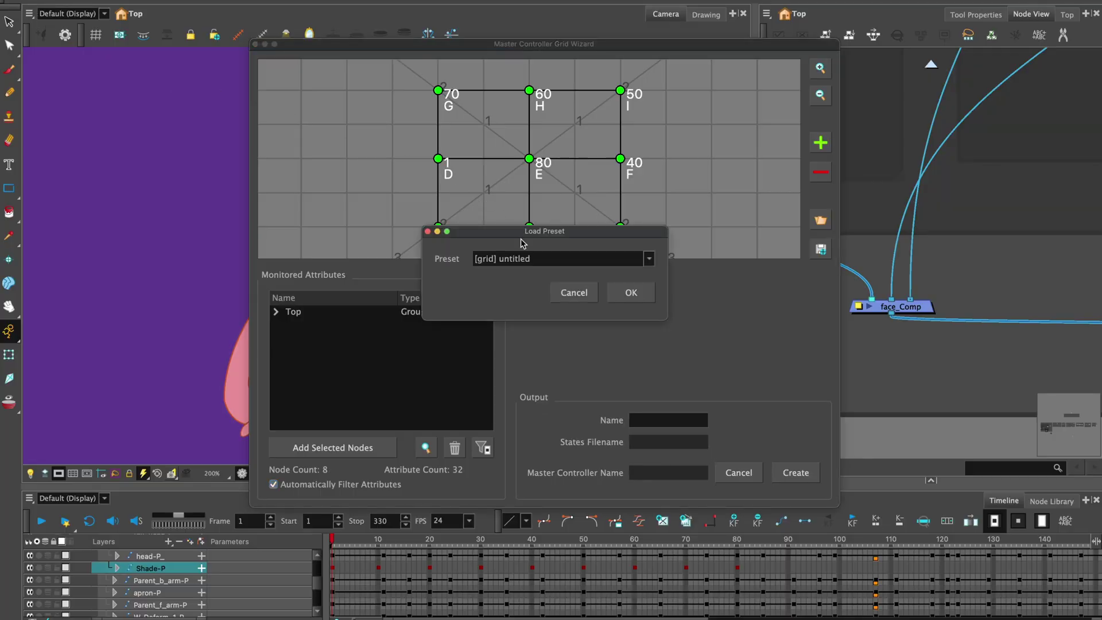
{"action": "left_click", "coordinate": [649, 258]}
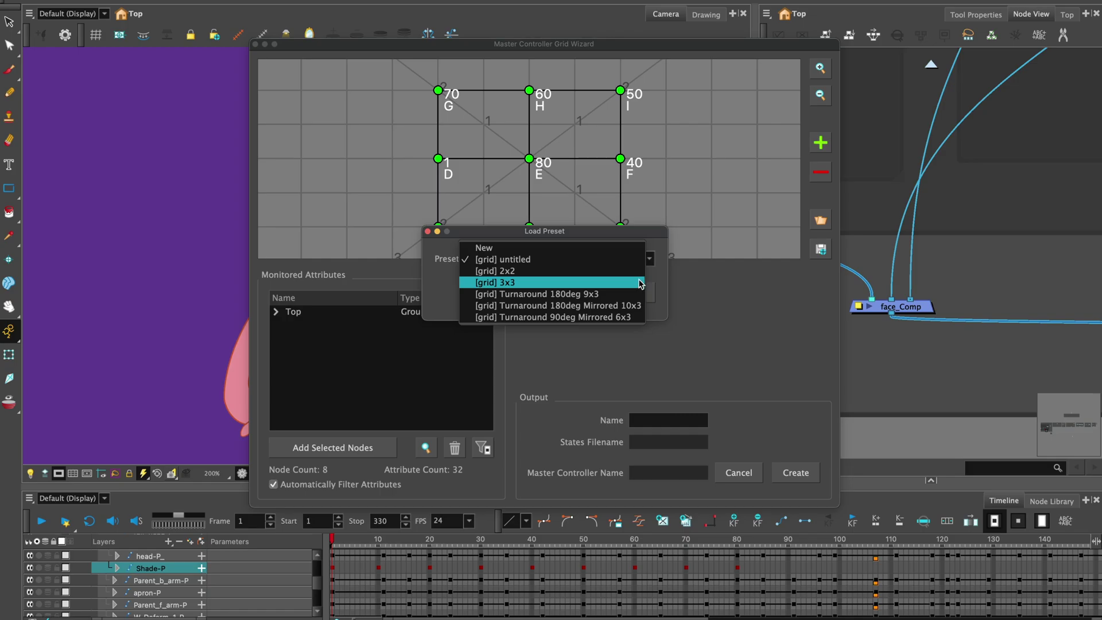
{"action": "left_click", "coordinate": [641, 283]}
{"action": "left_click", "coordinate": [643, 295]}
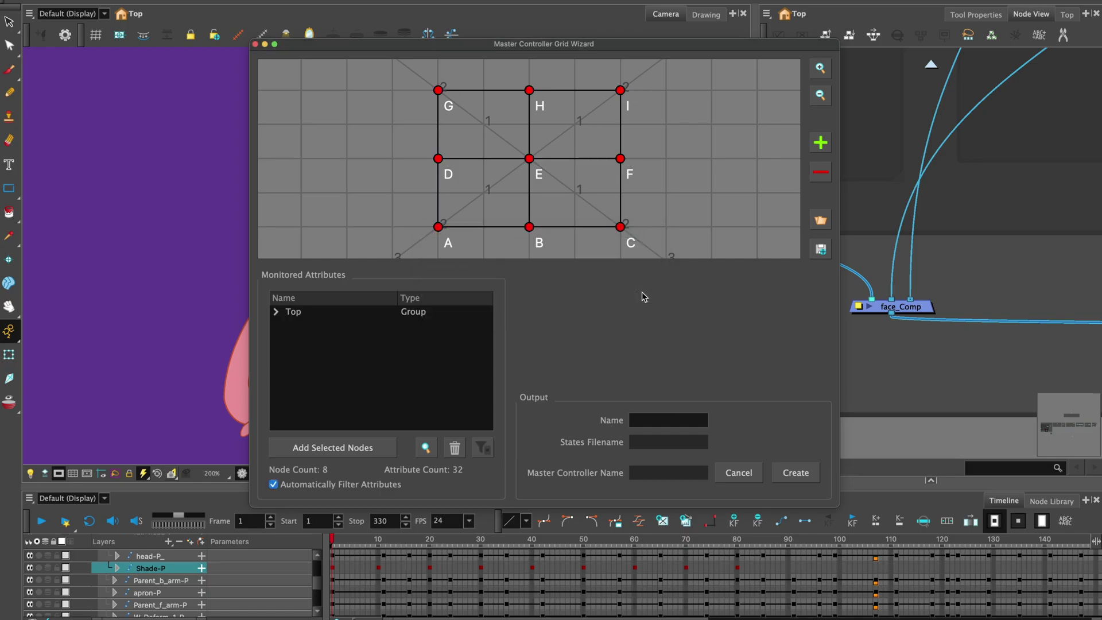
{"action": "left_click_drag", "start_coordinate": [675, 52], "coordinate": [933, 15]}
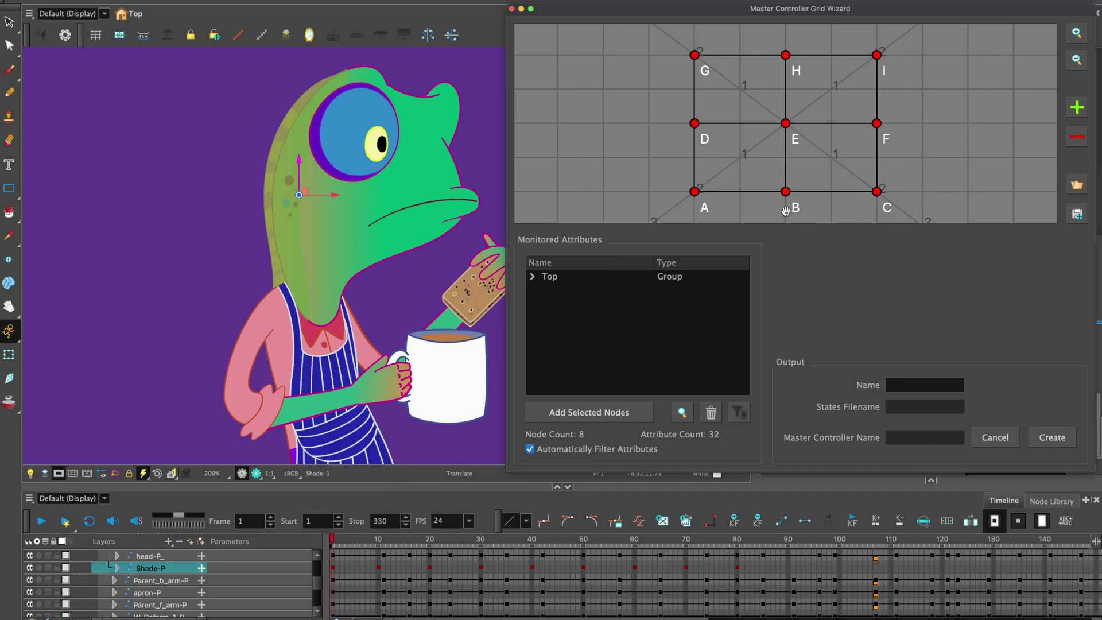
Assign Shade-P's keyframes to the grid poses: frame 1 to D, frame 10 to A and frame 20 to B.
{"action": "left_click", "coordinate": [334, 569]}
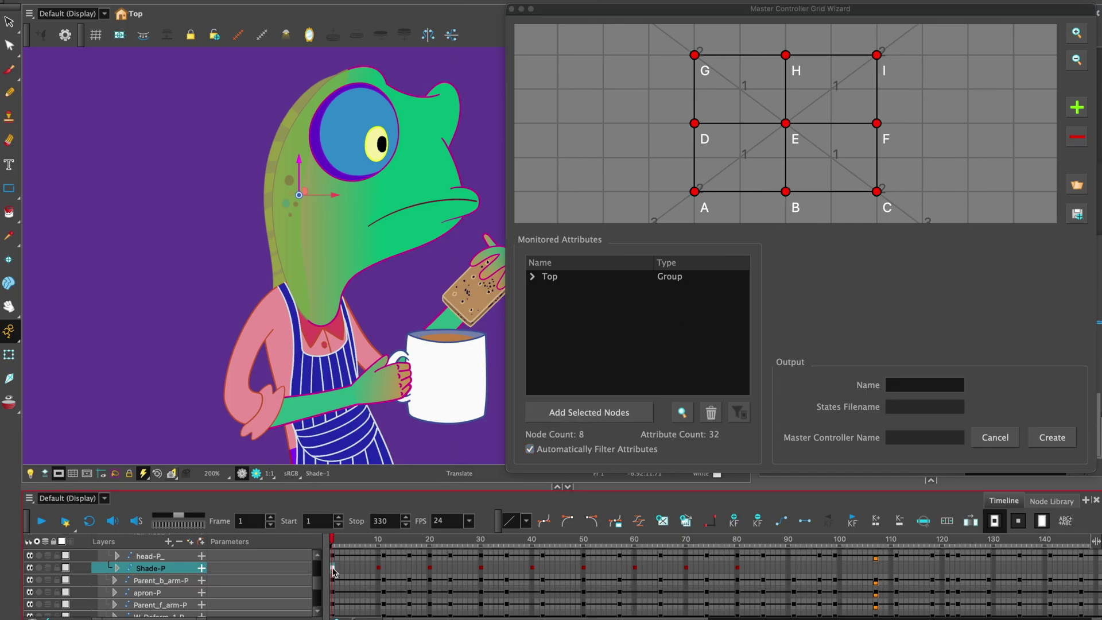
{"action": "left_click", "coordinate": [695, 124]}
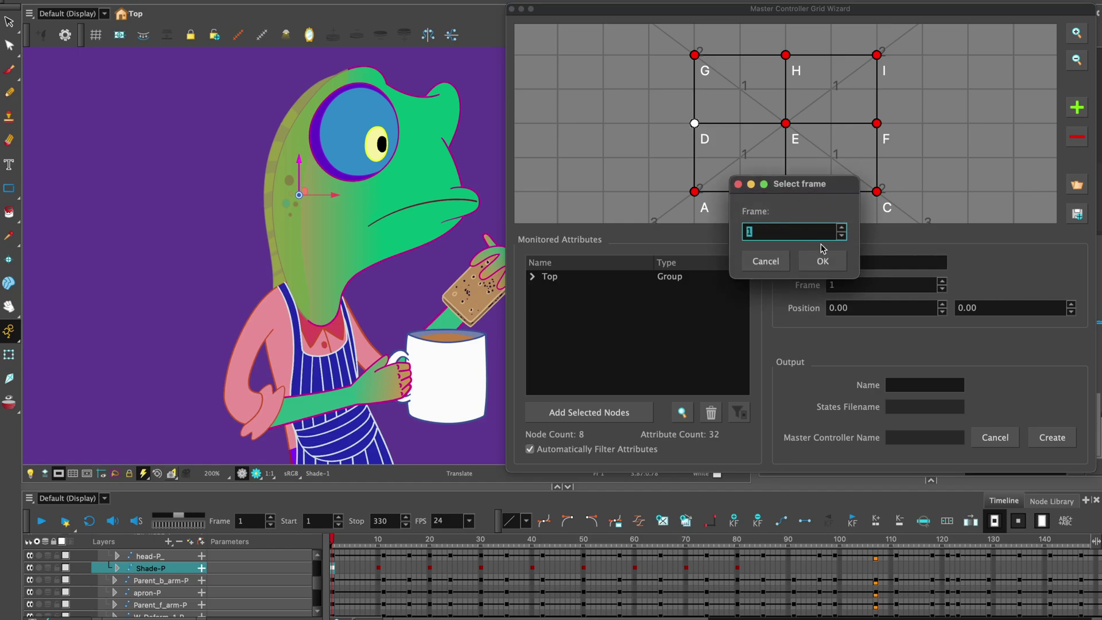
{"action": "left_click", "coordinate": [824, 262]}
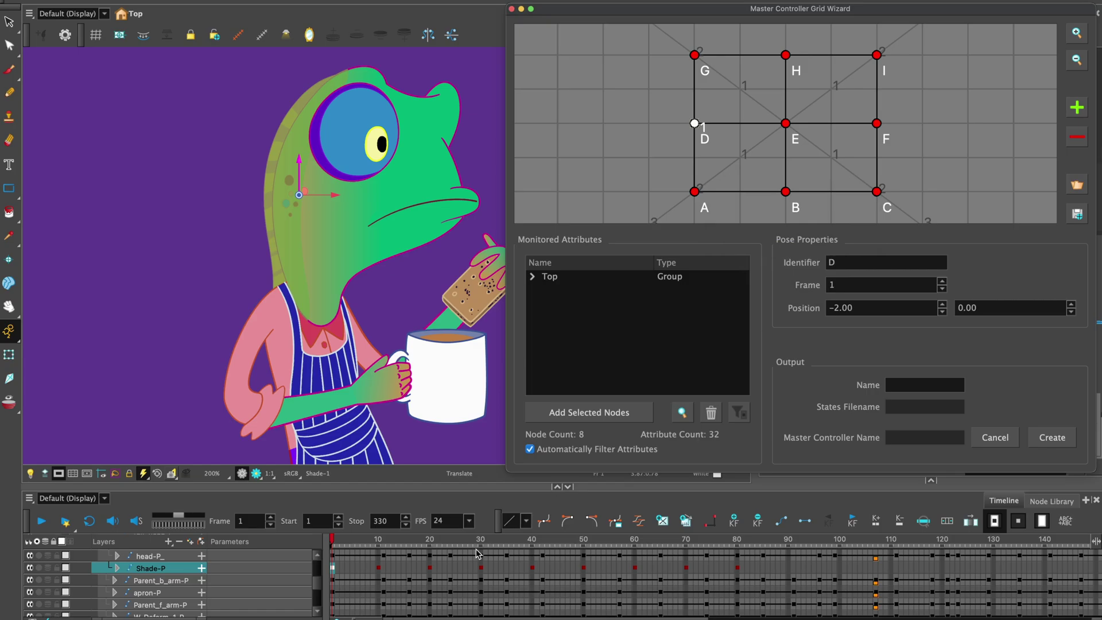
{"action": "left_click", "coordinate": [380, 568]}
{"action": "double_click", "coordinate": [695, 191]}
{"action": "left_click", "coordinate": [815, 261]}
{"action": "left_click", "coordinate": [430, 568]}
{"action": "double_click", "coordinate": [785, 192]}
{"action": "left_click", "coordinate": [813, 260]}
Assign frame 30 to grid pose C, frame 40 to F and frame 50 to I.
{"action": "left_click", "coordinate": [481, 569]}
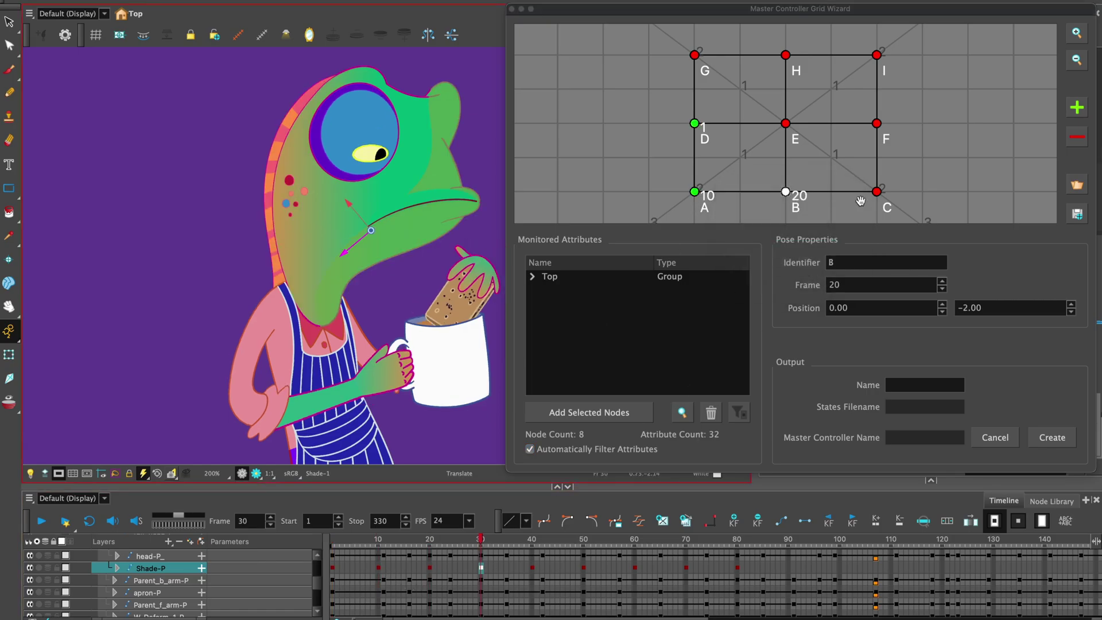
{"action": "double_click", "coordinate": [876, 191]}
{"action": "left_click", "coordinate": [815, 261]}
{"action": "left_click", "coordinate": [532, 568]}
{"action": "double_click", "coordinate": [877, 124]}
{"action": "left_click", "coordinate": [815, 261]}
{"action": "left_click", "coordinate": [583, 569]}
{"action": "left_click", "coordinate": [877, 55]}
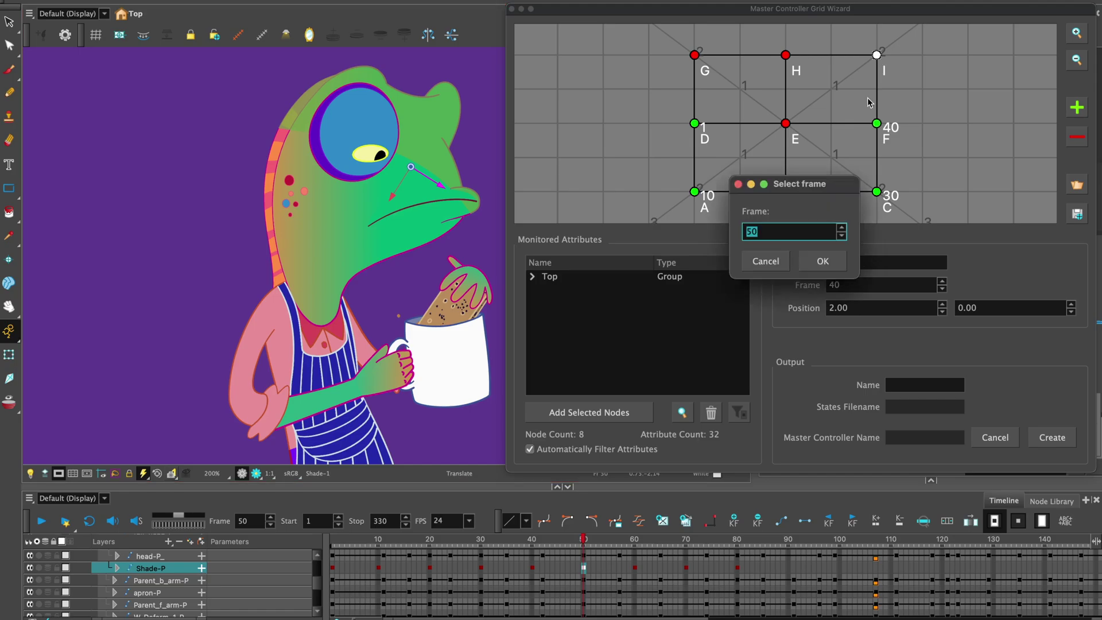
{"action": "left_click", "coordinate": [823, 263]}
Assign frame 60 to grid pose H, frame 70 to G and frame 80 to the centre pose E.
{"action": "left_click", "coordinate": [634, 568]}
{"action": "left_click", "coordinate": [786, 55]}
{"action": "left_click", "coordinate": [823, 262]}
{"action": "left_click", "coordinate": [686, 568]}
{"action": "left_click", "coordinate": [694, 55]}
{"action": "left_click", "coordinate": [823, 262]}
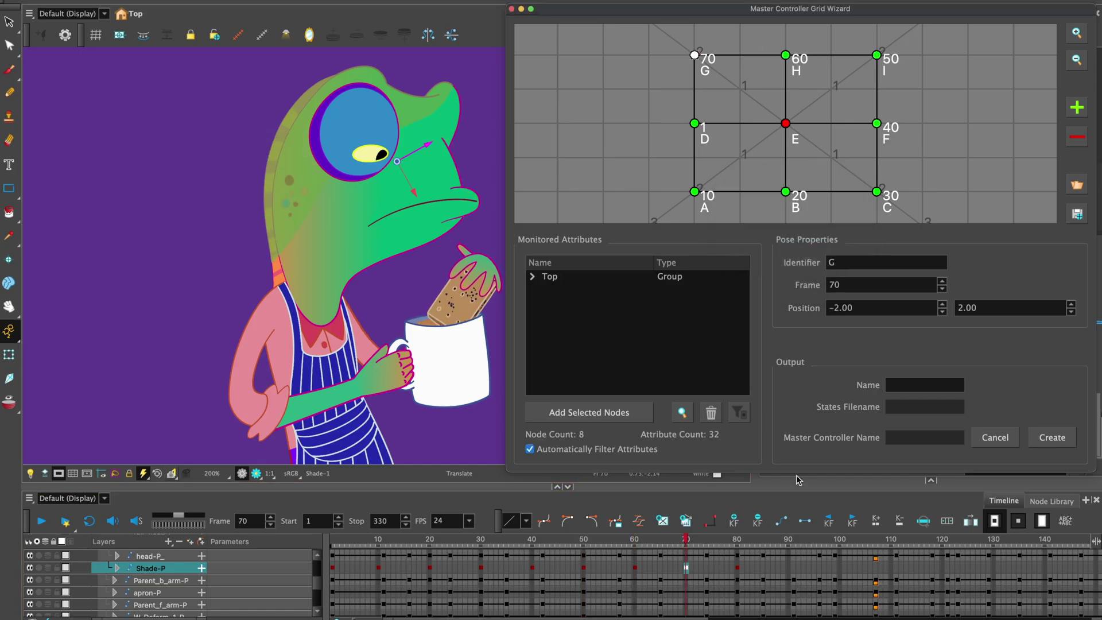
{"action": "left_click", "coordinate": [737, 568]}
{"action": "left_click", "coordinate": [785, 123]}
{"action": "left_click", "coordinate": [823, 262]}
Name the controller output Shade and filter the monitored attributes.
{"action": "left_click", "coordinate": [919, 384]}
{"action": "type", "text": "Shade"}
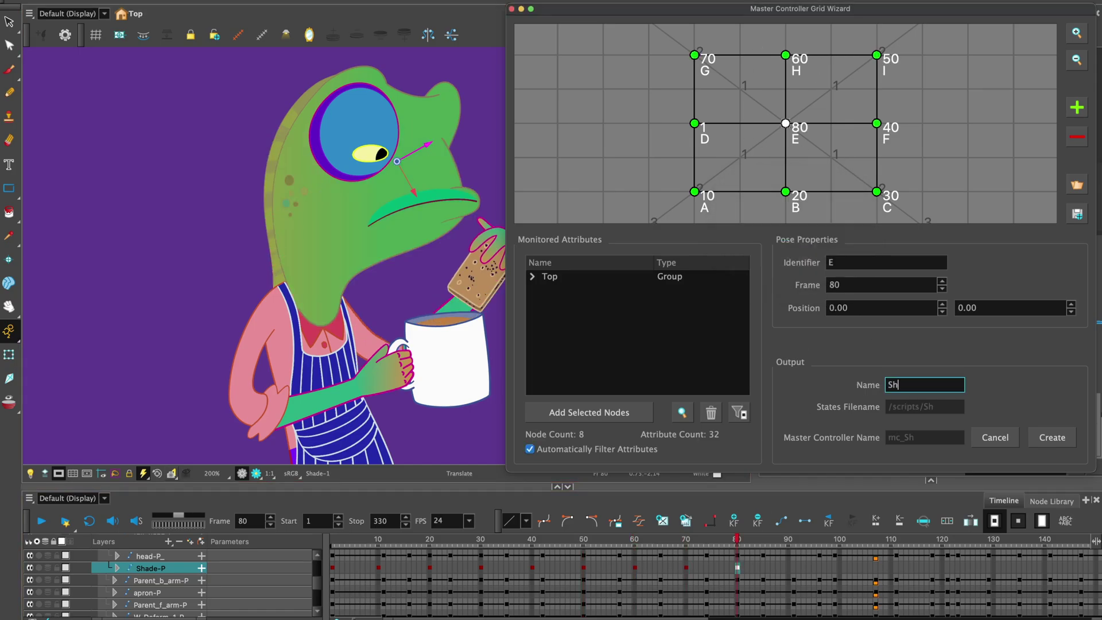
{"action": "left_click", "coordinate": [741, 414]}
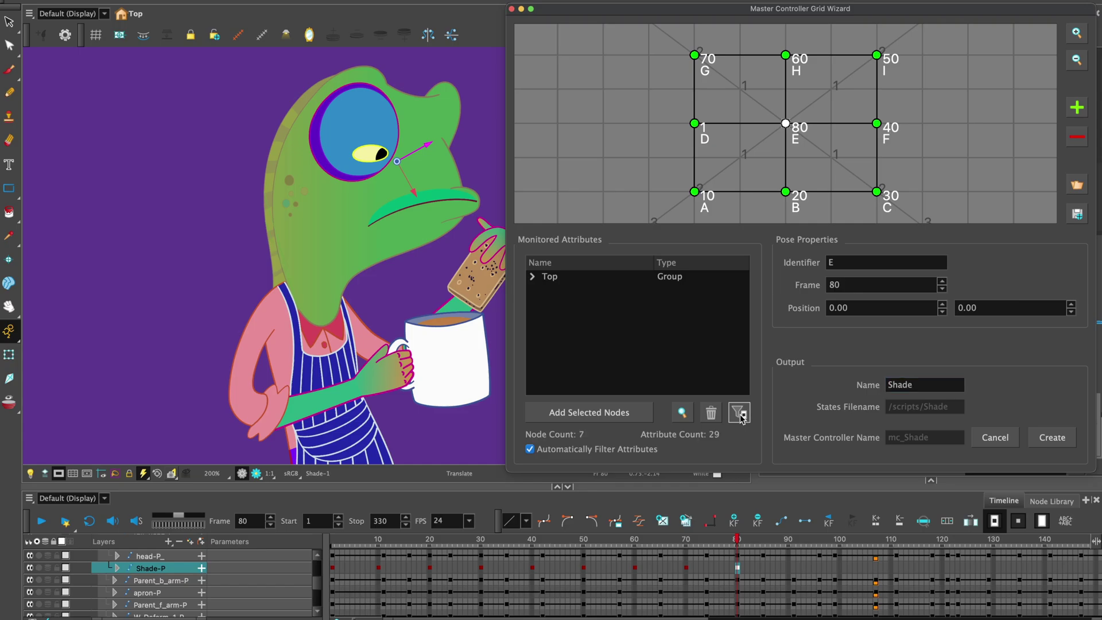
Create the controller attached to Top/Seb_group/face_Comp, save its poses as Shade in the scripts folder and close the wizard.
{"action": "left_click", "coordinate": [1055, 442]}
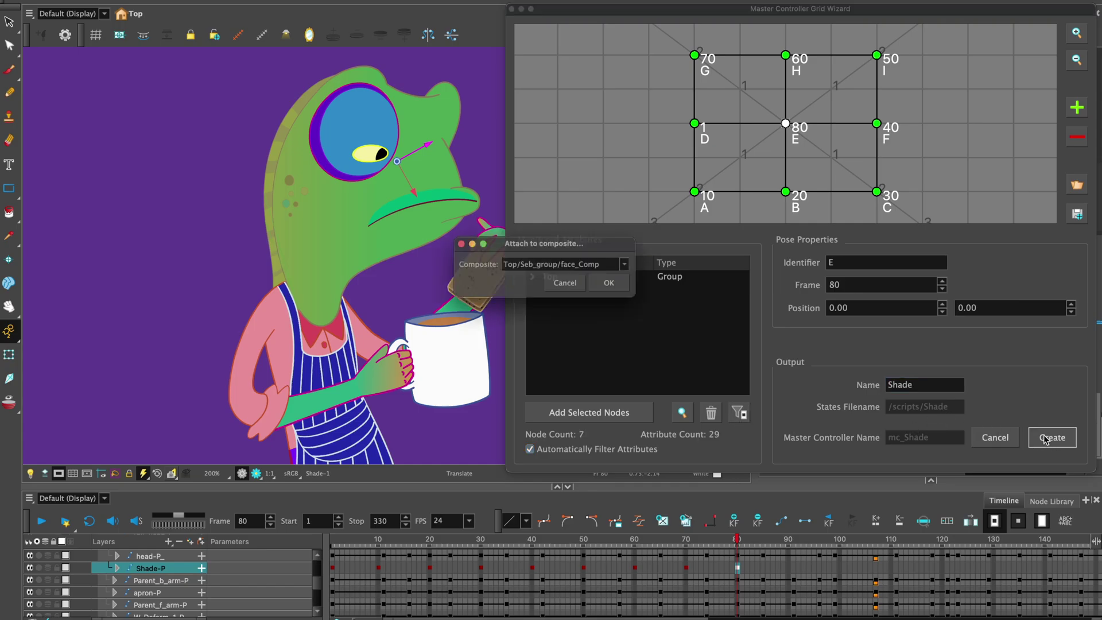
{"action": "left_click", "coordinate": [621, 286]}
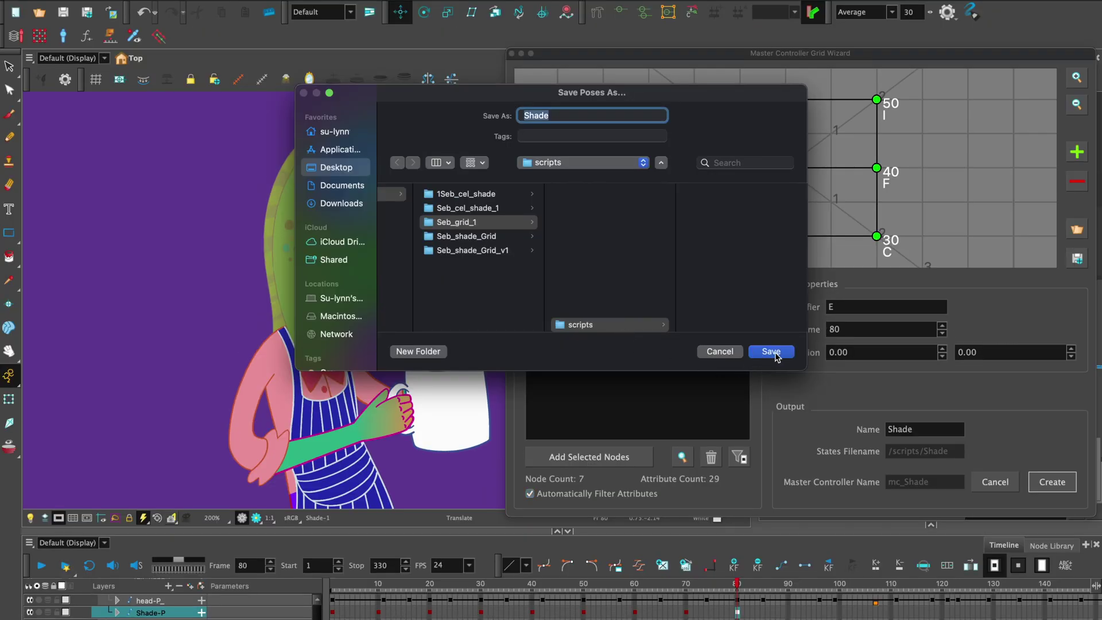
{"action": "left_click", "coordinate": [771, 351]}
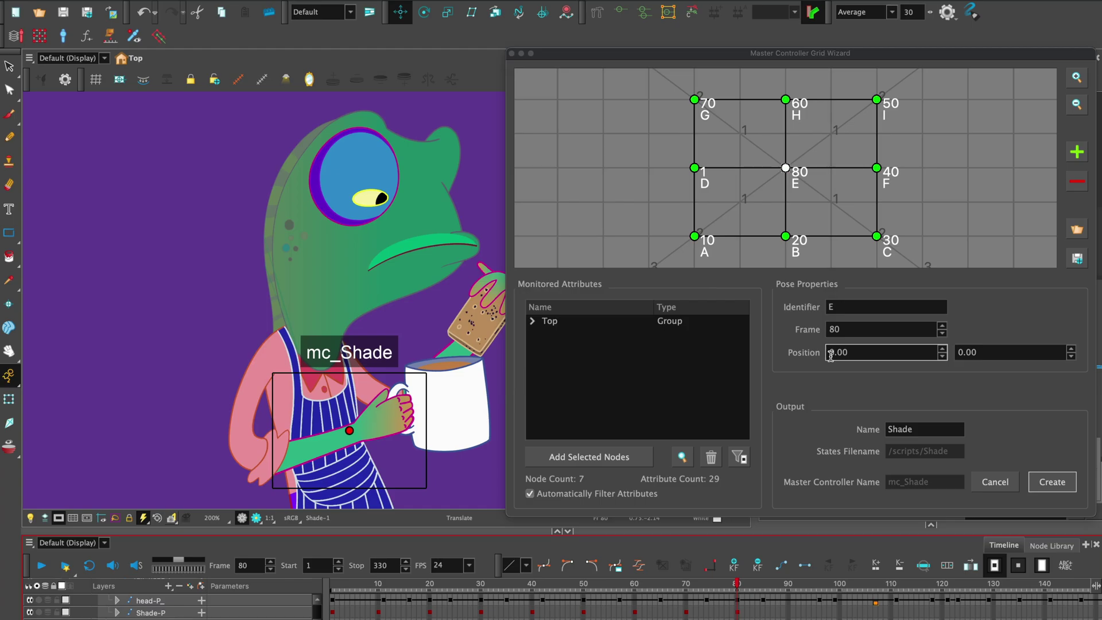
{"action": "left_click", "coordinate": [512, 54]}
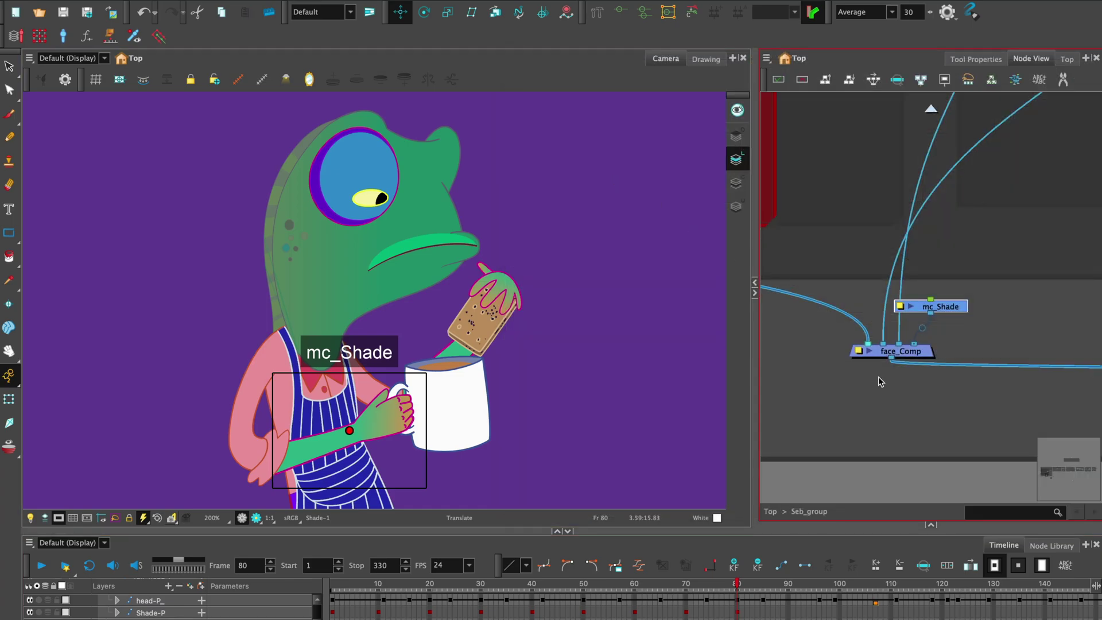
Add a peg above the mc_Shade node and enclose both in a backdrop titled MC_Grid_Shade.
{"action": "left_click", "coordinate": [996, 304]}
{"action": "key", "text": "super+p"}
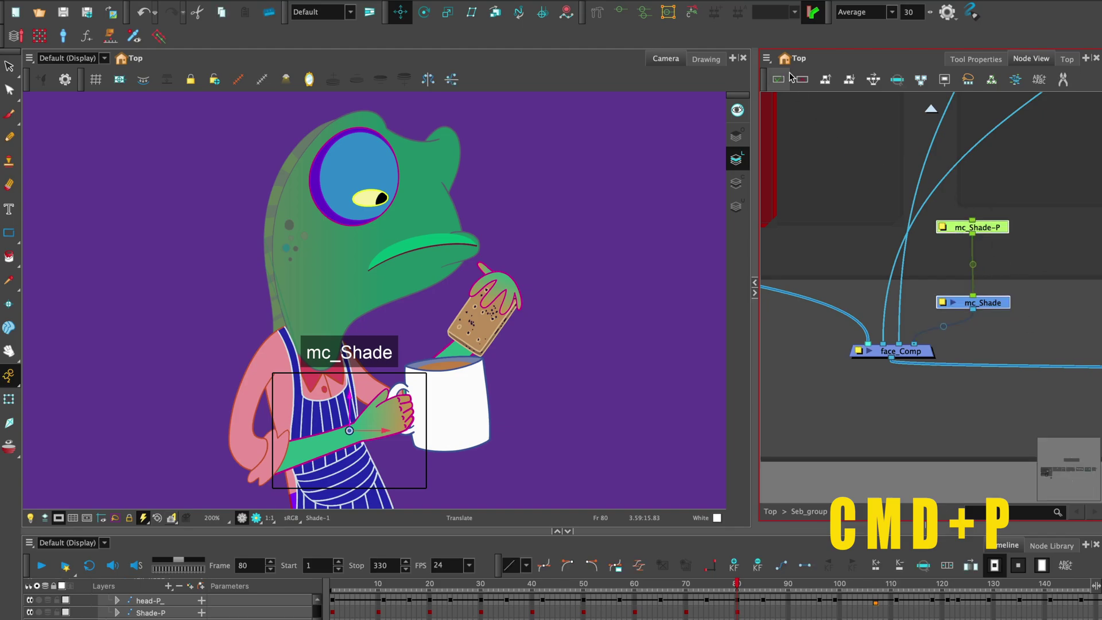
{"action": "left_click", "coordinate": [767, 59]}
{"action": "mouse_move", "coordinate": [793, 118]}
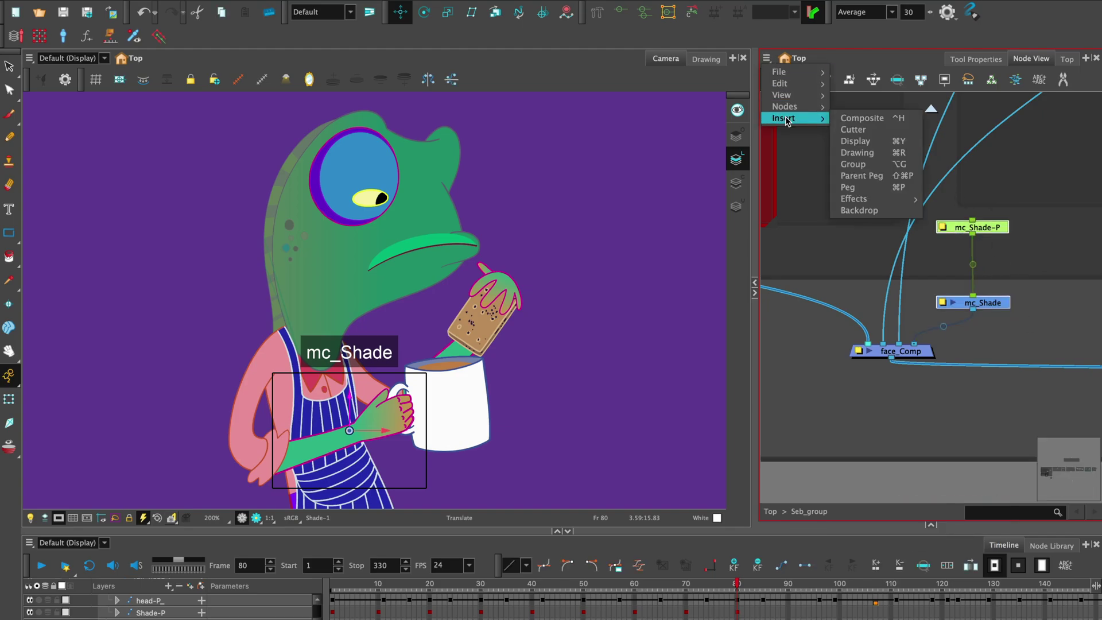
{"action": "left_click", "coordinate": [864, 211]}
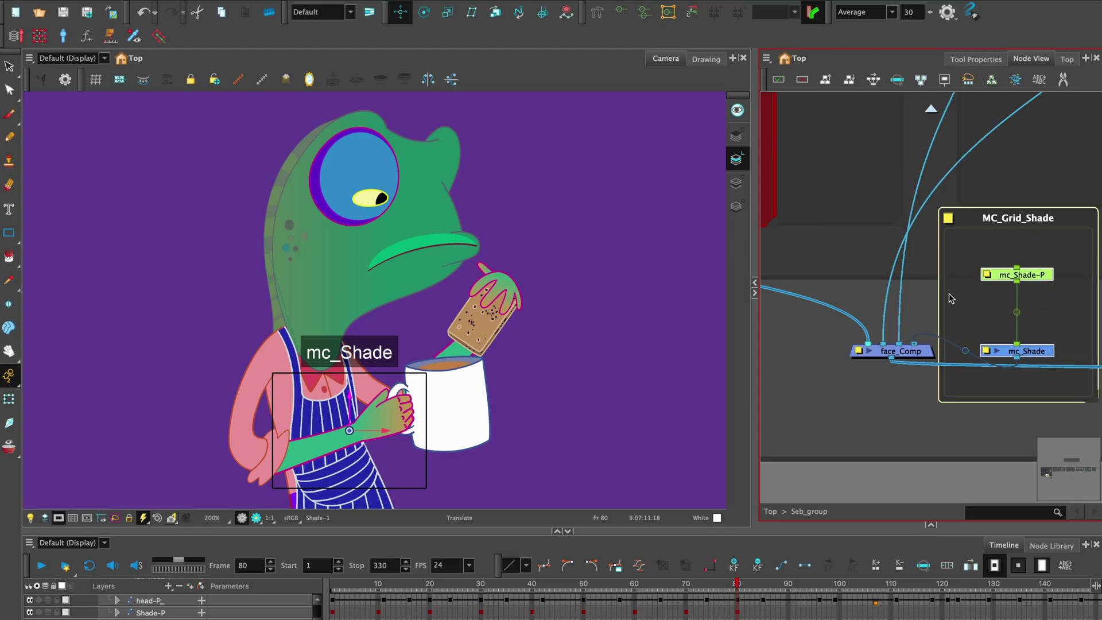
Use the Translate tool to place the mc_Shade grid in the empty area beside the character's face, then deselect it.
{"action": "left_click", "coordinate": [402, 13]}
{"action": "left_click_drag", "start_coordinate": [607, 400], "coordinate": [607, 164]}
{"action": "left_click", "coordinate": [847, 435]}
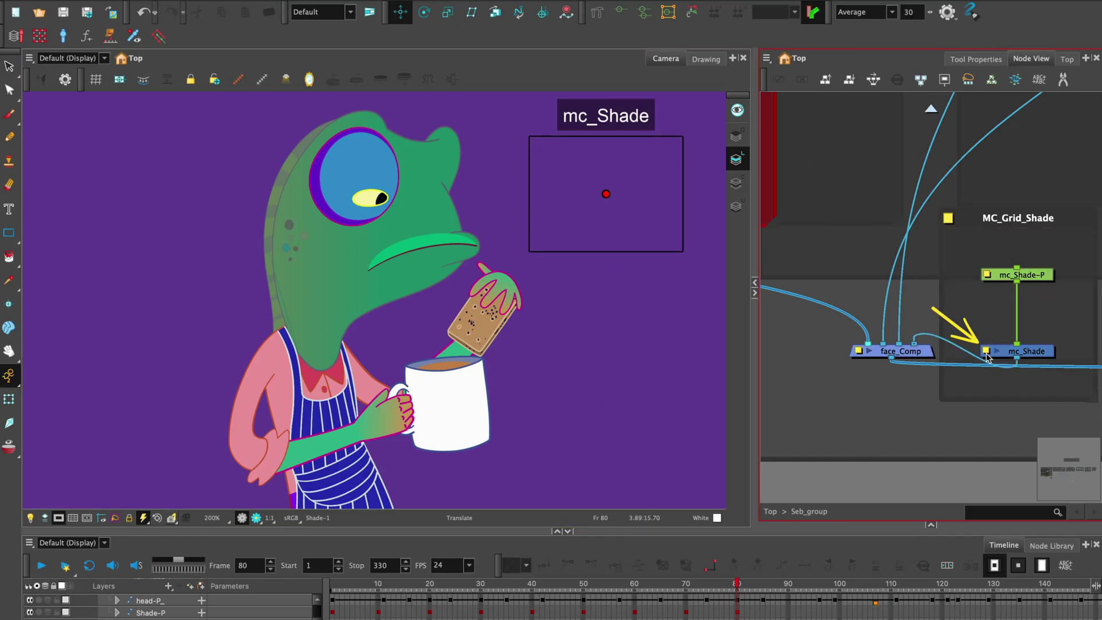
In mc_Shade's layer properties, enable show_grid_lines and set widget_size to 0.04.
{"action": "left_click", "coordinate": [986, 352]}
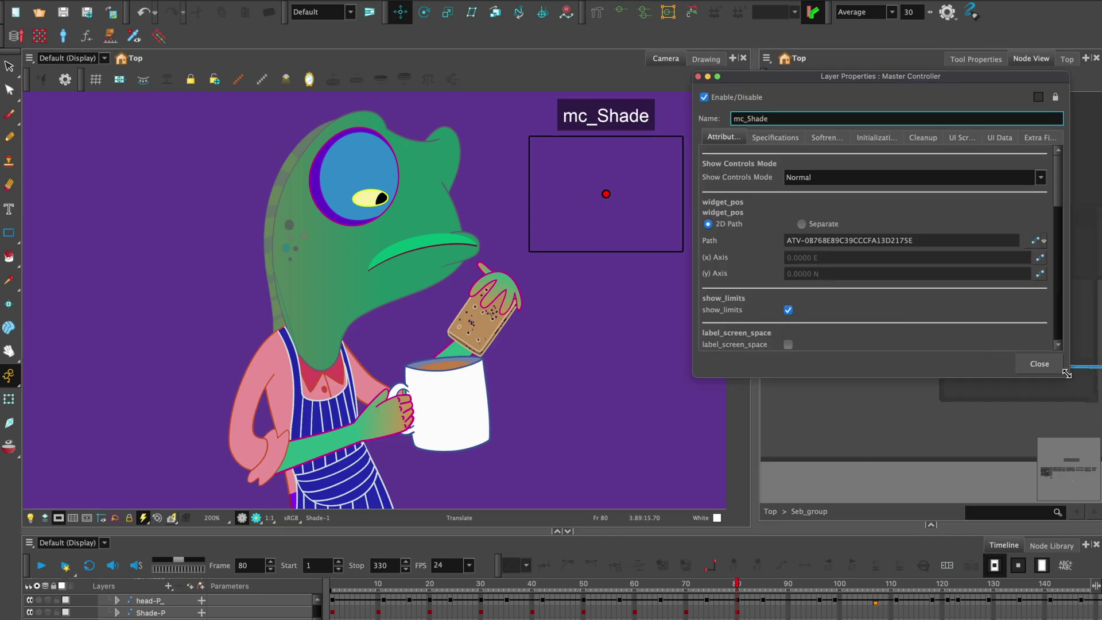
{"action": "left_click_drag", "start_coordinate": [1066, 373], "coordinate": [1078, 455]}
{"action": "left_click", "coordinate": [788, 379]}
{"action": "scroll", "coordinate": [811, 365], "scroll_direction": "down", "scroll_amount": 4}
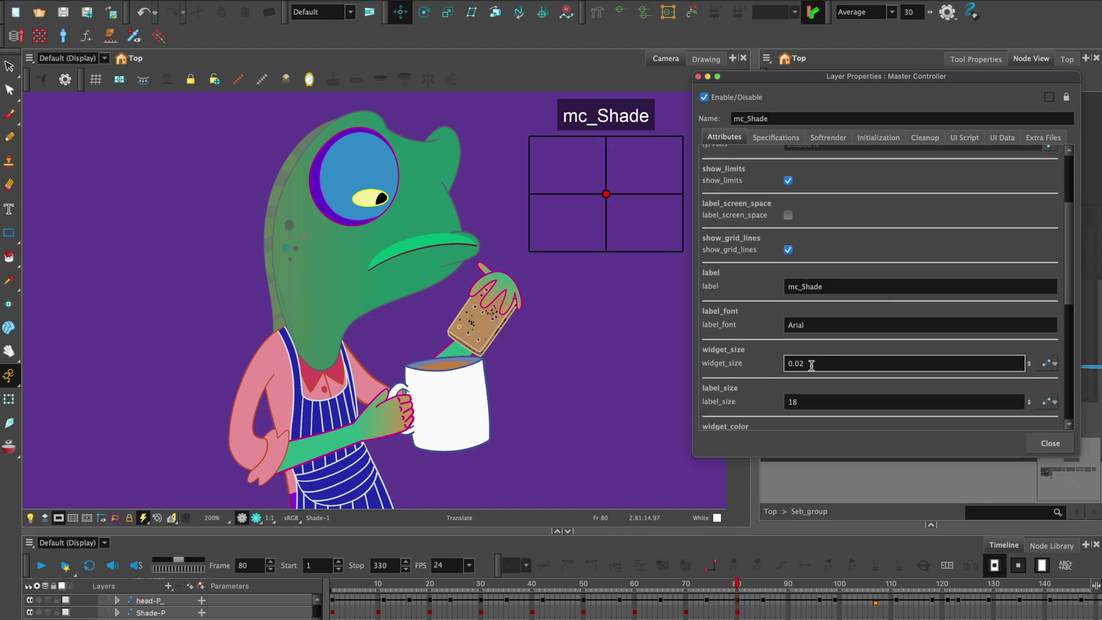
{"action": "left_click", "coordinate": [687, 252]}
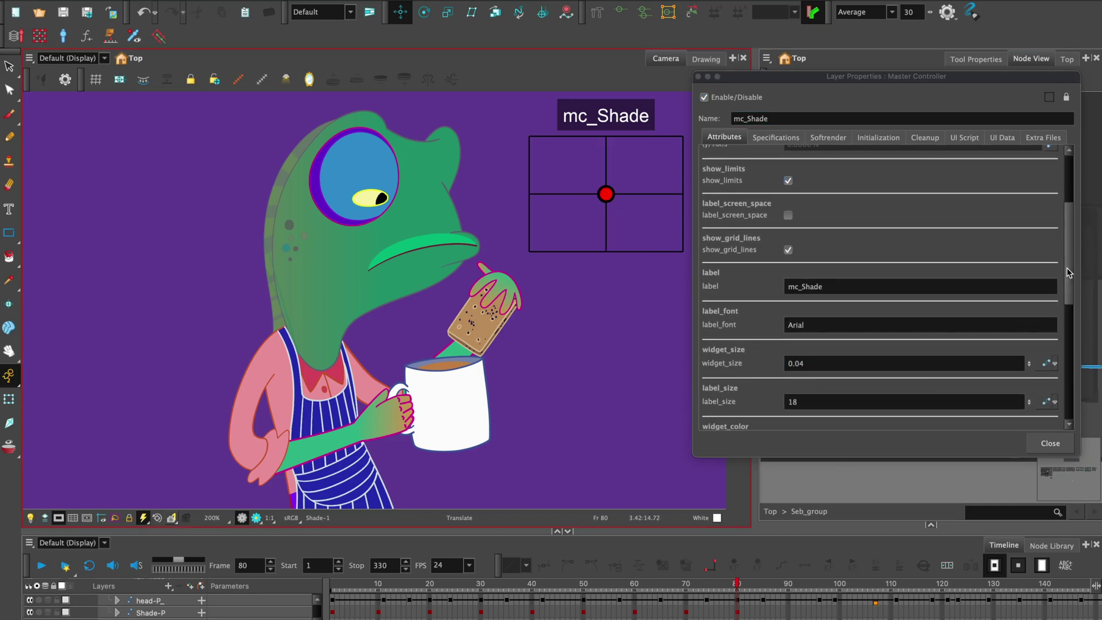
Change mc_Shade's widget_color to white (253, 253, 253) and close its properties.
{"action": "left_click_drag", "start_coordinate": [1068, 272], "coordinate": [1068, 327]}
{"action": "left_click", "coordinate": [844, 362]}
{"action": "left_click", "coordinate": [520, 178]}
{"action": "left_click", "coordinate": [382, 136]}
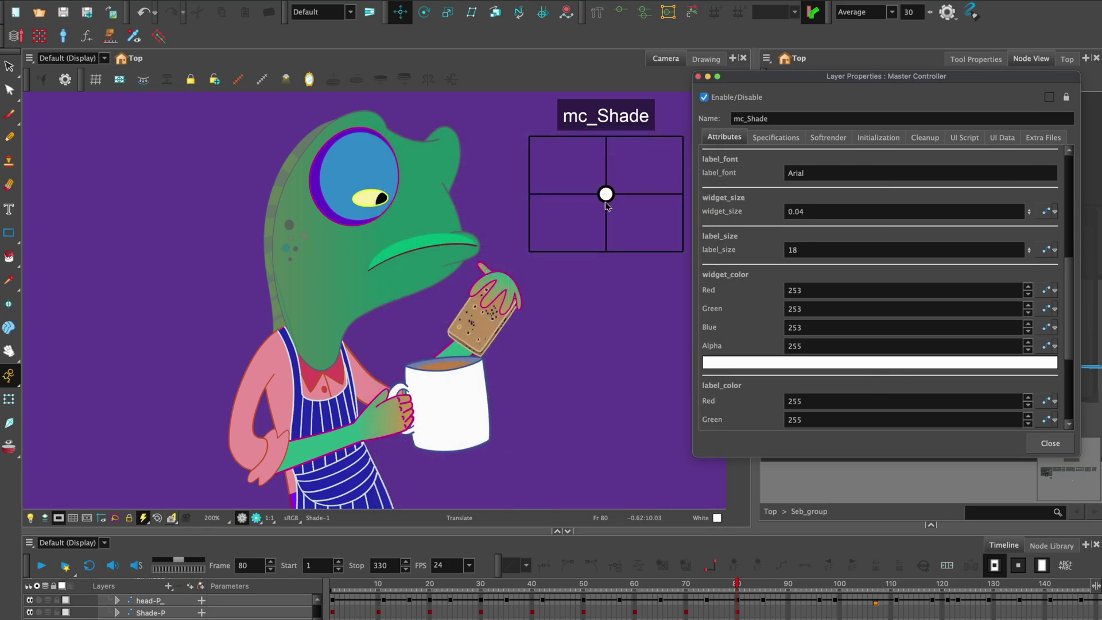
{"action": "left_click", "coordinate": [1051, 443]}
At frame 100, move the controller handle to the grid's left edge and place the grid over the character's face.
{"action": "left_click", "coordinate": [840, 584]}
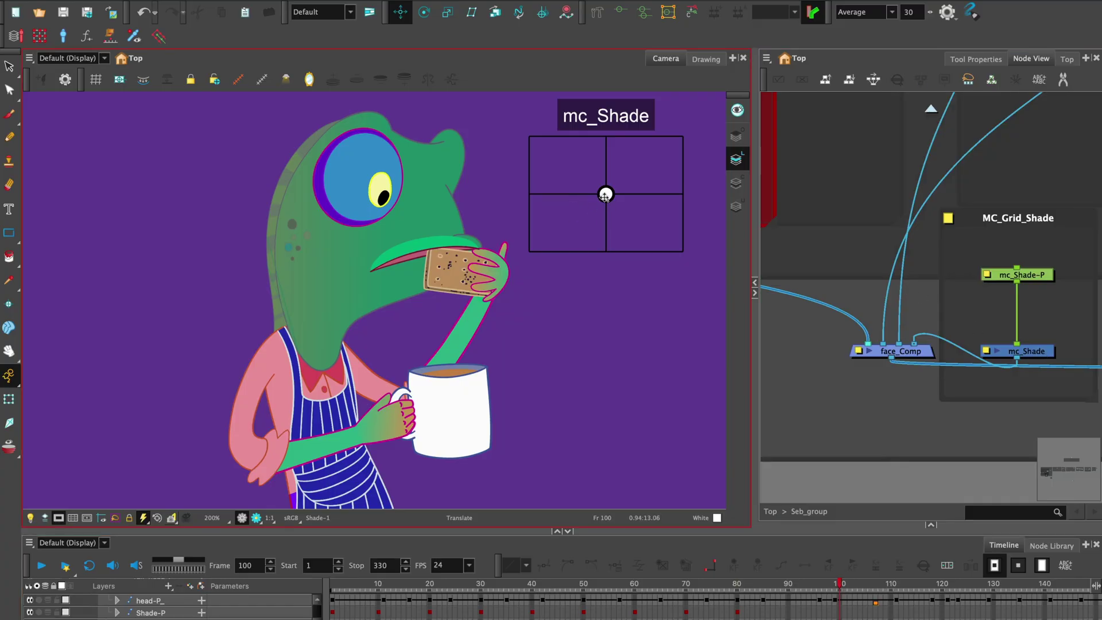
{"action": "mouse_move", "coordinate": [606, 195]}
{"action": "left_mouse_down"}
{"action": "mouse_move", "coordinate": [529, 195]}
{"action": "mouse_move", "coordinate": [529, 249]}
{"action": "mouse_move", "coordinate": [682, 249]}
{"action": "mouse_move", "coordinate": [681, 109]}
{"action": "mouse_move", "coordinate": [660, 130]}
{"action": "mouse_move", "coordinate": [529, 136]}
{"action": "mouse_move", "coordinate": [587, 173]}
{"action": "mouse_move", "coordinate": [597, 197]}
{"action": "mouse_move", "coordinate": [428, 201]}
{"action": "mouse_move", "coordinate": [429, 223]}
{"action": "mouse_move", "coordinate": [414, 229]}
{"action": "left_mouse_up"}
{"action": "left_click", "coordinate": [1043, 275]}
{"action": "left_click", "coordinate": [956, 376]}
Disable show_limits for mc_Shade and move the controller handle slightly downward to shift the head shade.
{"action": "left_click", "coordinate": [986, 352]}
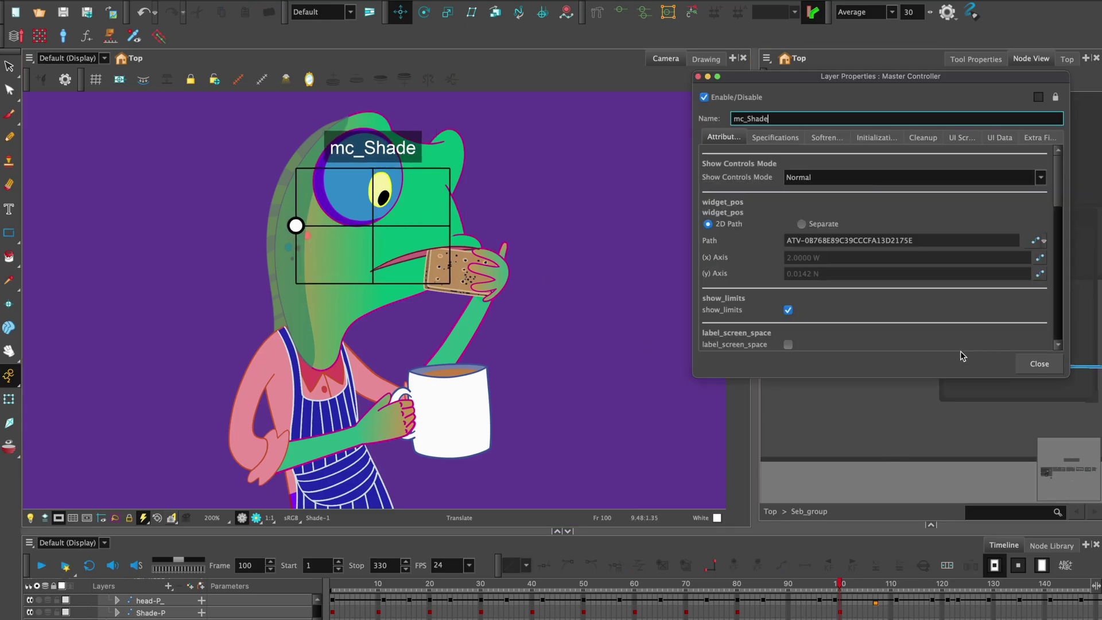
{"action": "left_click", "coordinate": [788, 311]}
{"action": "left_click", "coordinate": [1039, 364]}
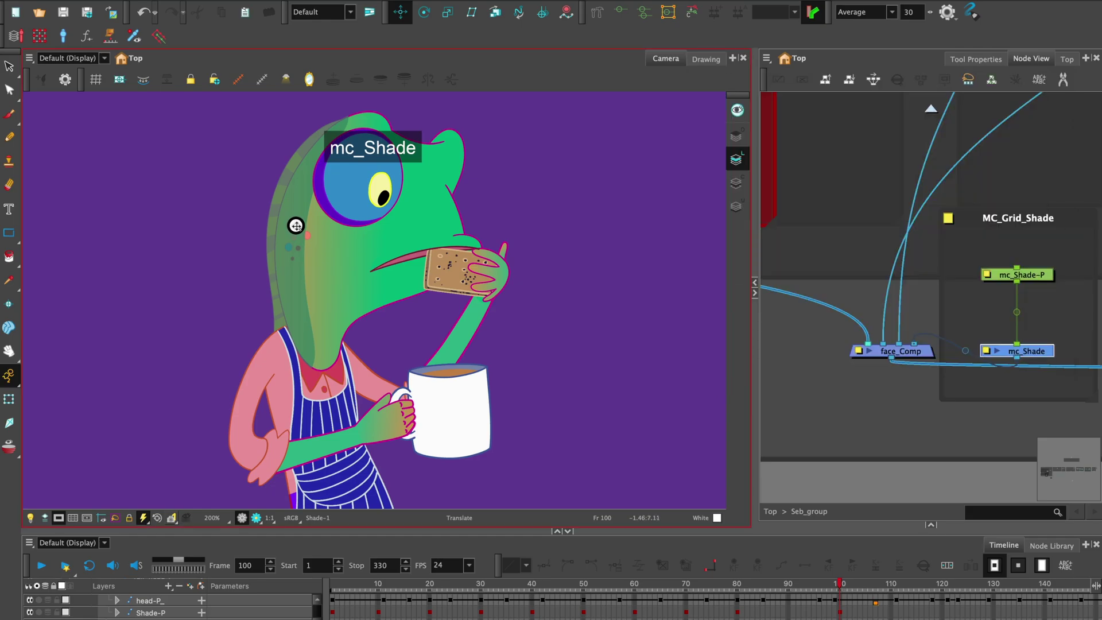
{"action": "mouse_move", "coordinate": [295, 225]}
{"action": "left_mouse_down"}
{"action": "mouse_move", "coordinate": [347, 278]}
{"action": "mouse_move", "coordinate": [310, 225]}
{"action": "mouse_move", "coordinate": [443, 167]}
{"action": "mouse_move", "coordinate": [369, 228]}
{"action": "mouse_move", "coordinate": [296, 257]}
{"action": "left_mouse_up"}
Move the controller grid back beside the character using the mc_Shade-P peg and enable show_limits for mc_Shade again.
{"action": "left_click", "coordinate": [1019, 275]}
{"action": "left_click_drag", "start_coordinate": [409, 226], "coordinate": [696, 227]}
{"action": "left_click", "coordinate": [987, 351]}
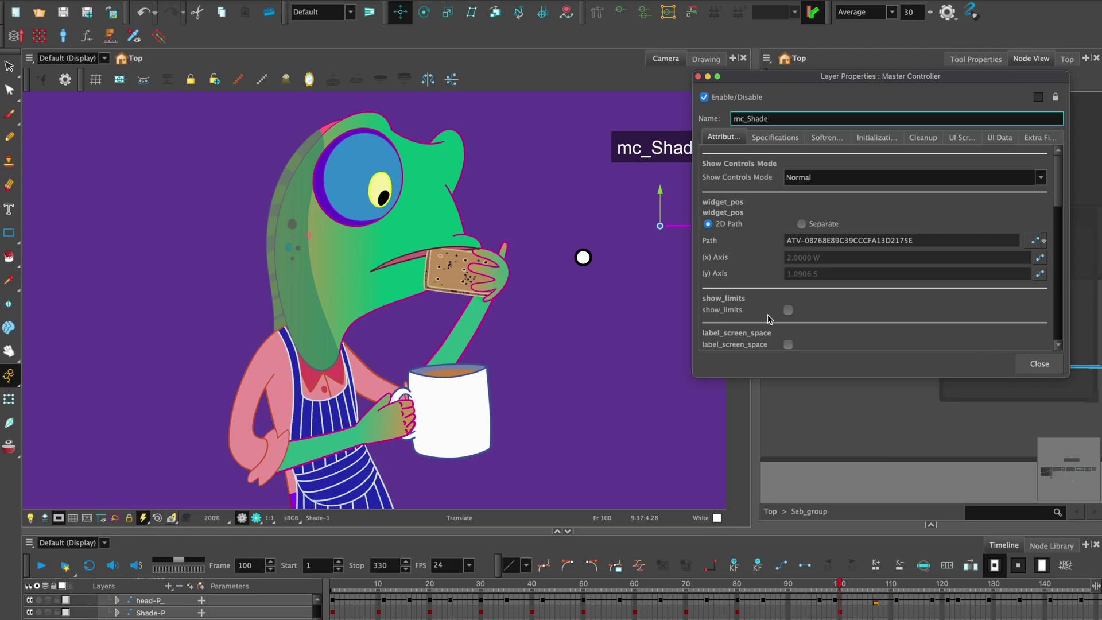
{"action": "left_click", "coordinate": [1040, 364]}
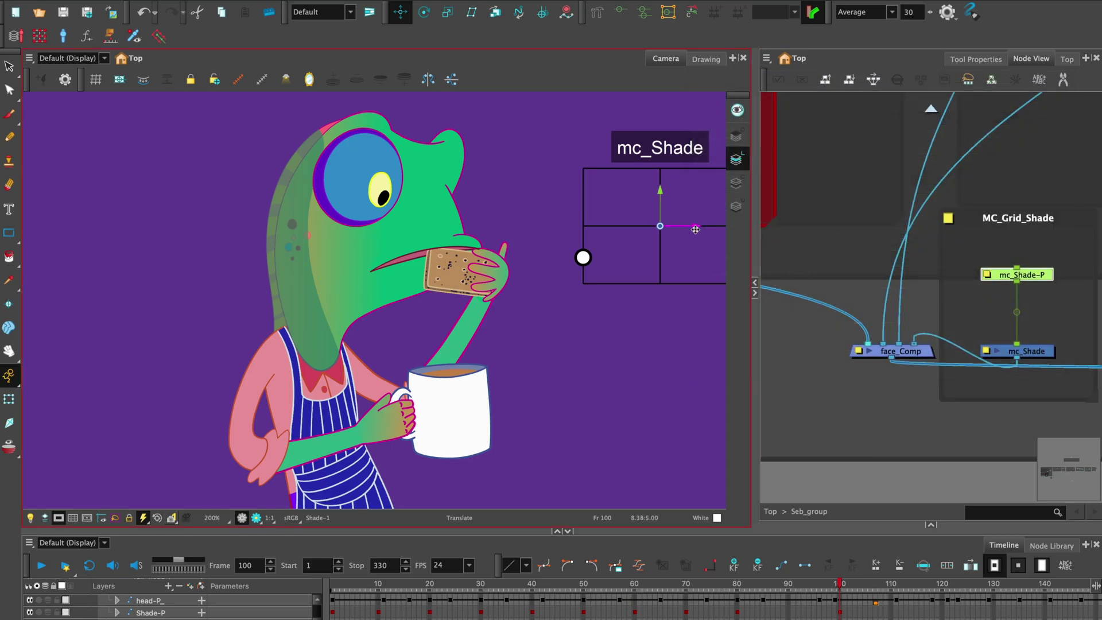
{"action": "left_click_drag", "start_coordinate": [723, 263], "coordinate": [674, 255]}
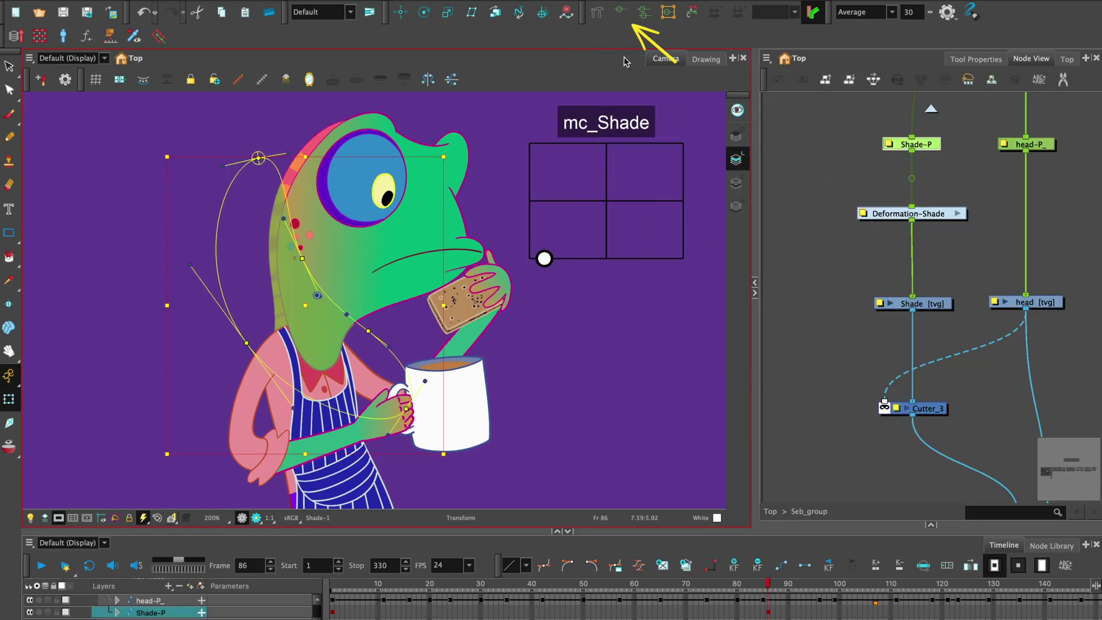
At frame 86, select the shade envelope's deformation point near the spots on the character's cheek.
{"action": "left_click", "coordinate": [302, 258]}
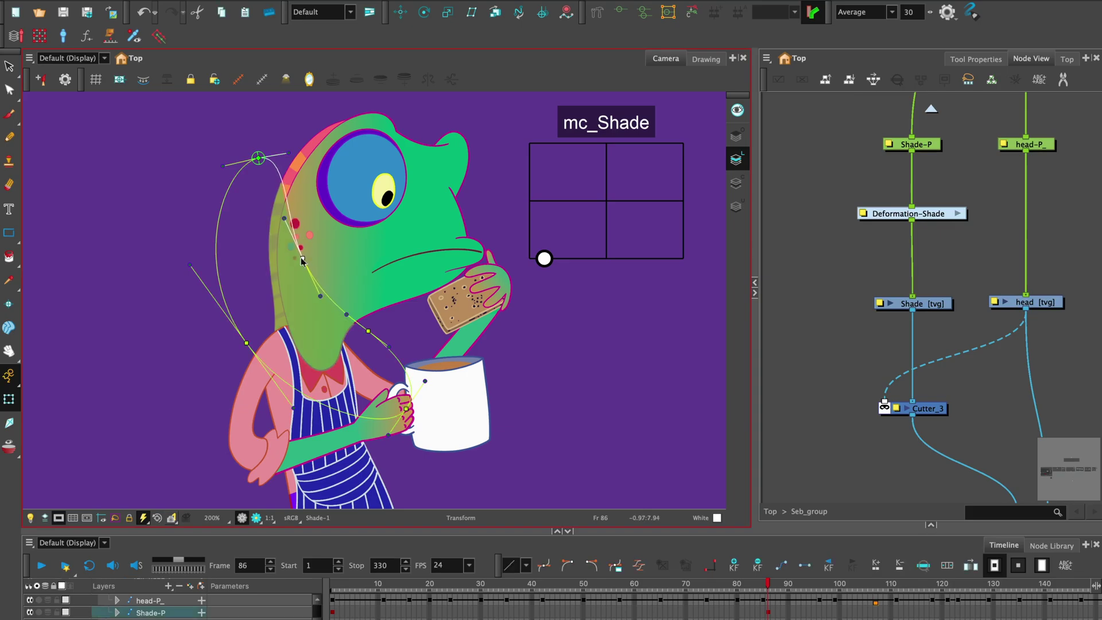